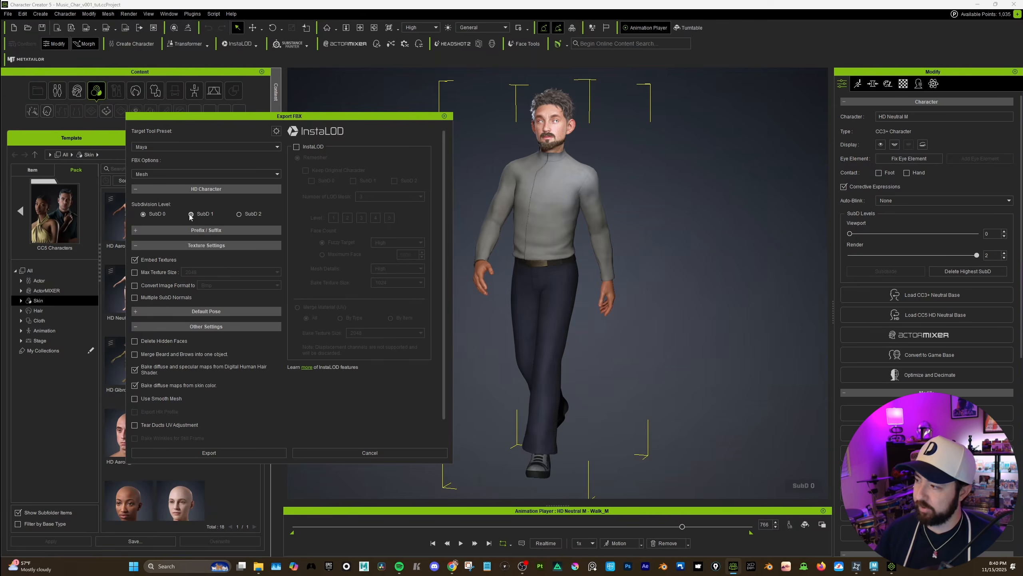
Configure the FBX export with subdivision level SubD 1, a maximum texture size of 4096 and hidden faces deleted
{"action": "left_click", "coordinate": [169, 273]}
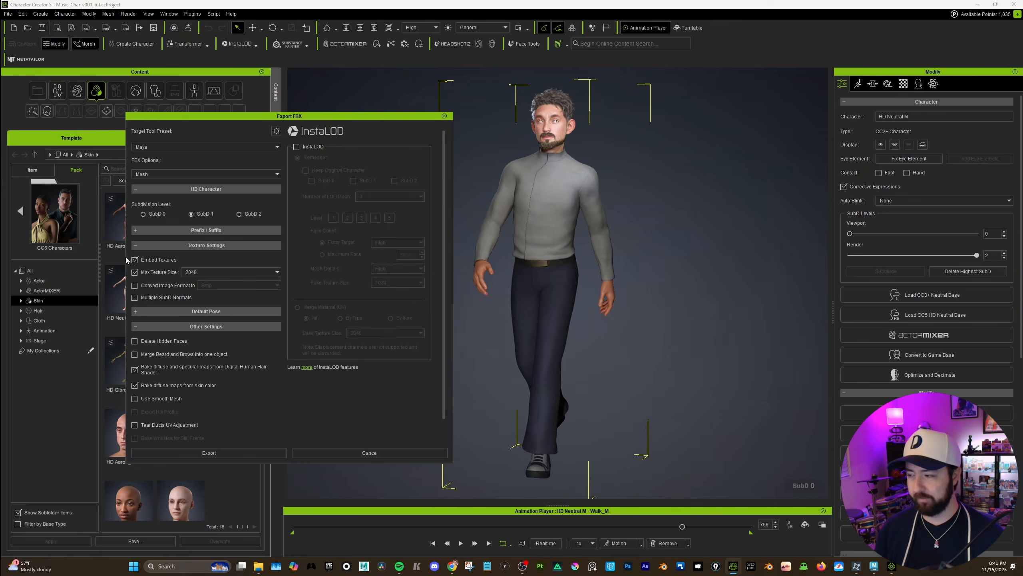
{"action": "left_click", "coordinate": [213, 271]}
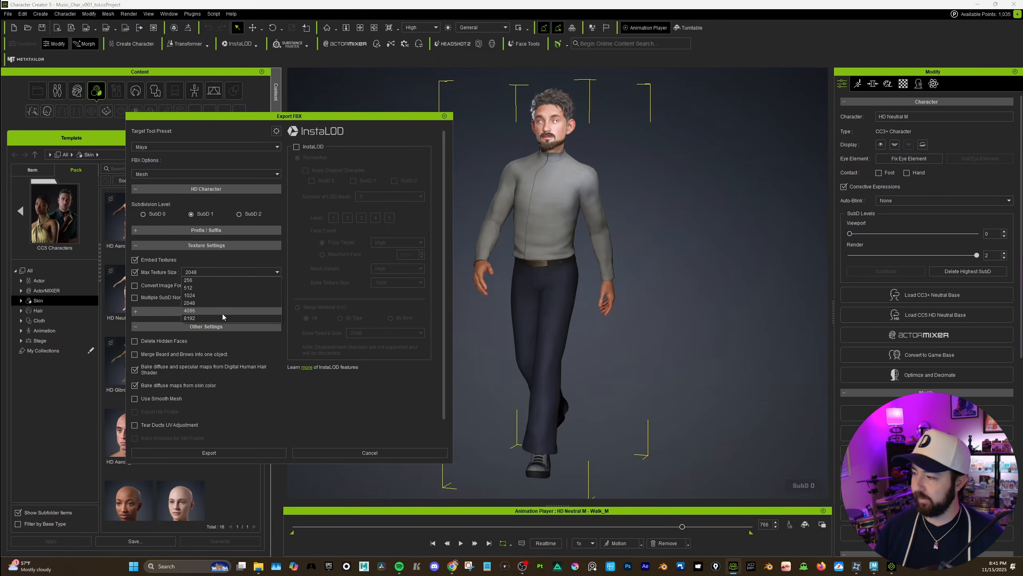
{"action": "left_click", "coordinate": [222, 314]}
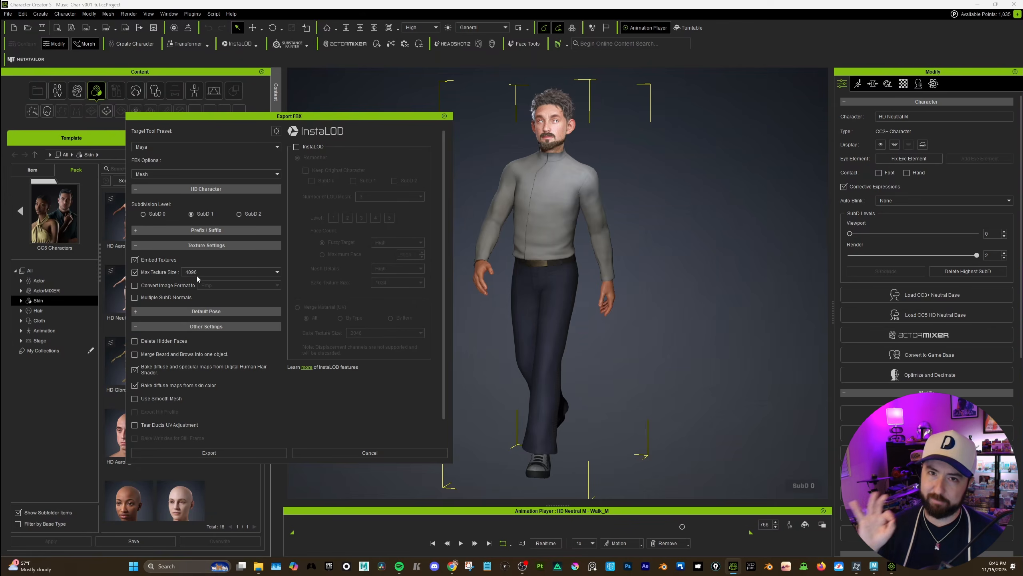
{"action": "left_click", "coordinate": [173, 310]}
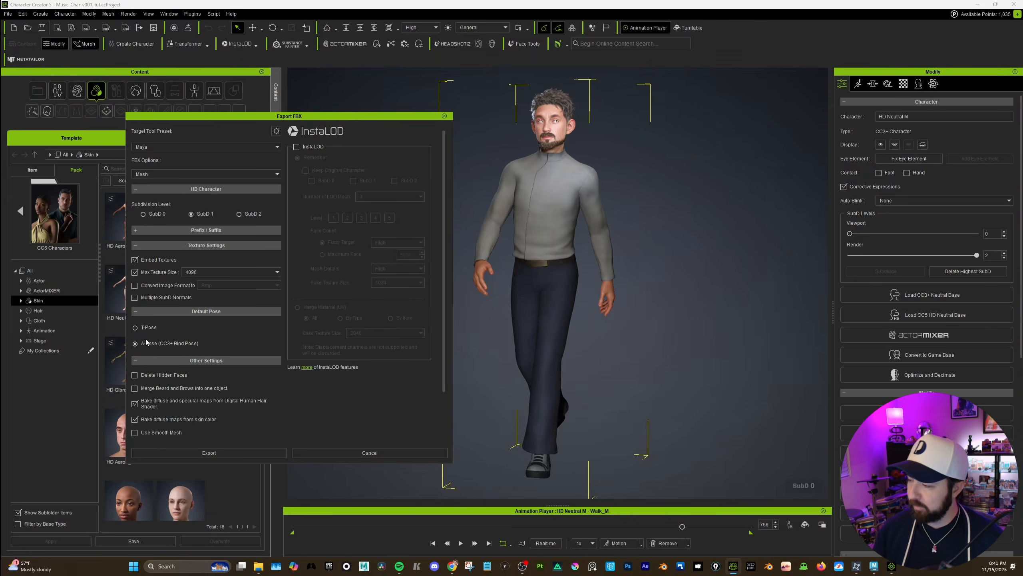
{"action": "left_click", "coordinate": [177, 314]}
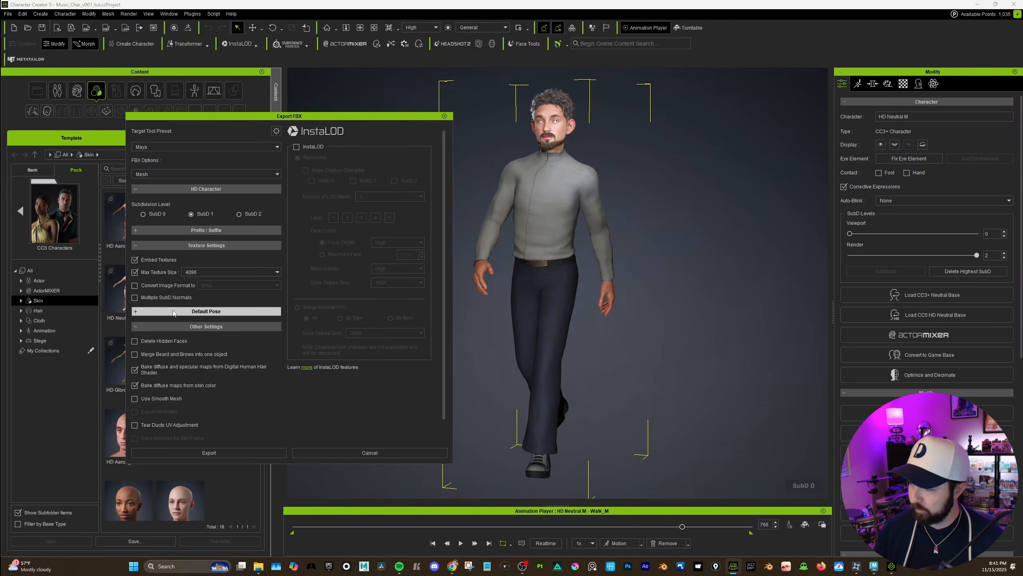
{"action": "scroll", "coordinate": [183, 307], "scroll_direction": "down", "scroll_amount": 1}
{"action": "left_click", "coordinate": [184, 322]}
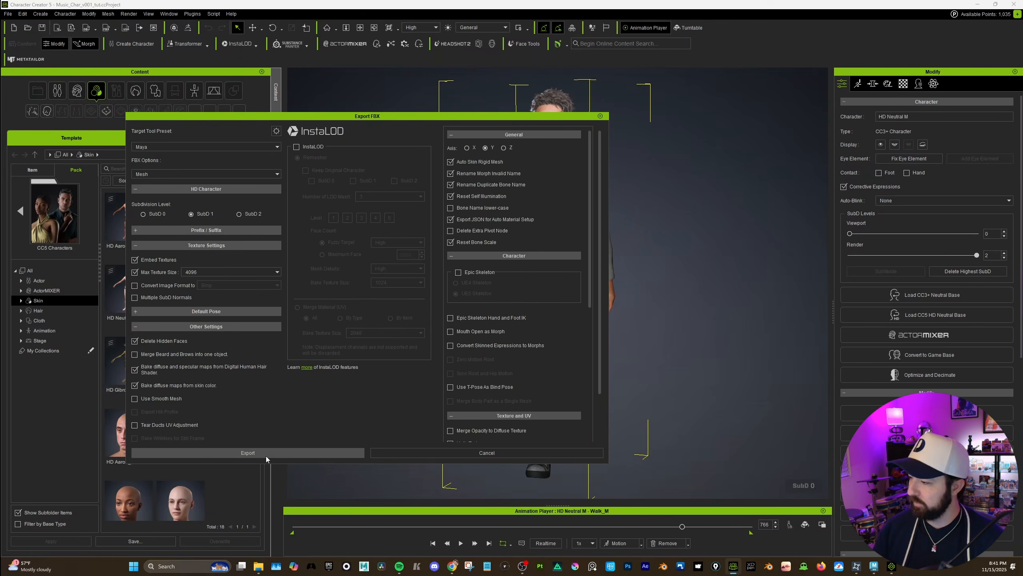
Export the character as FBX into a new folder named Greg inside MayaAutoSetUp
{"action": "left_click", "coordinate": [262, 454]}
{"action": "left_click", "coordinate": [64, 50]}
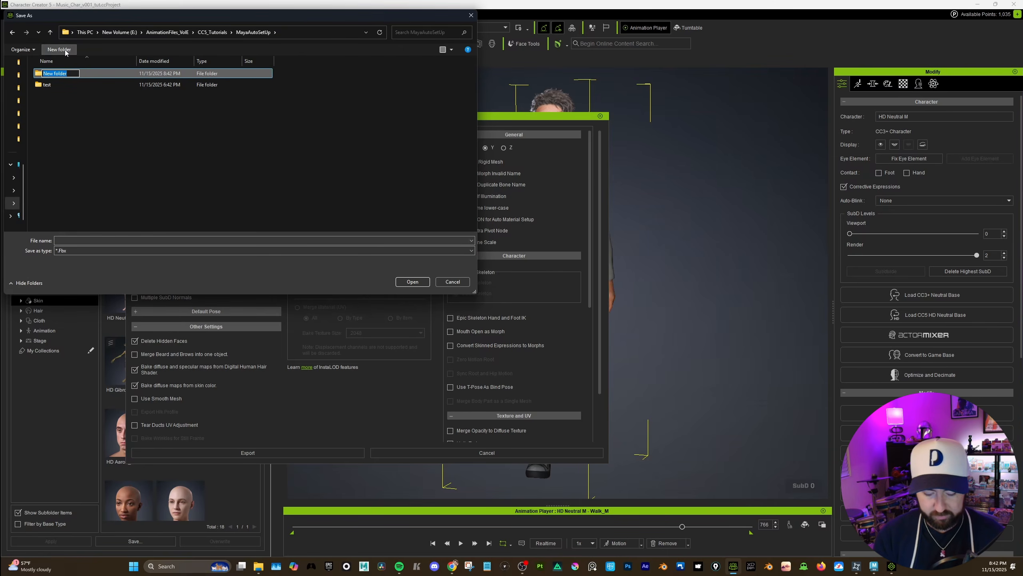
{"action": "type", "text": "Greg"}
{"action": "key", "text": "Return"}
{"action": "key", "text": "Return"}
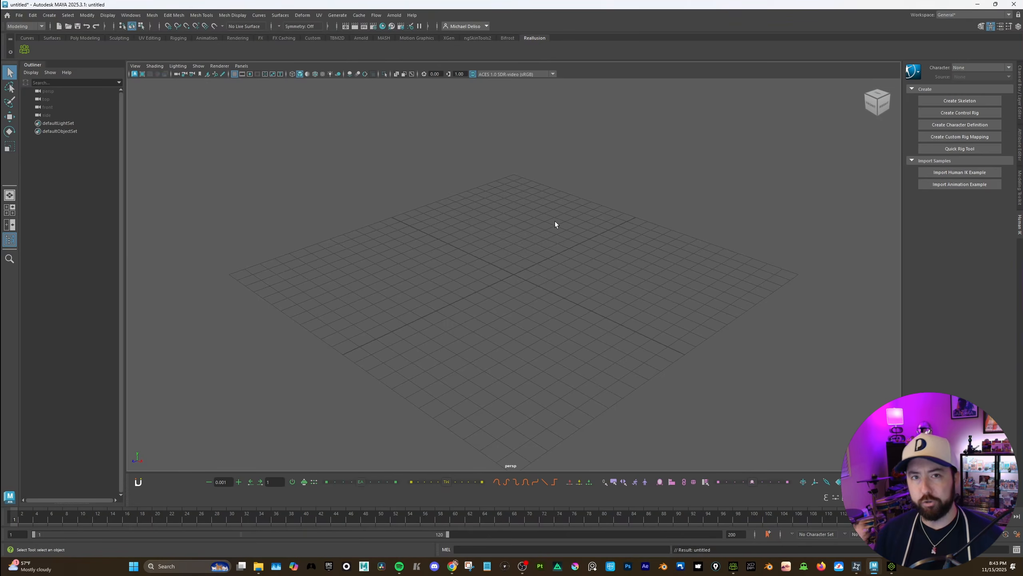
Switch to Maya, open Character Creator & iClone Auto Setup and load Greg.Fbx with its matching JSON file
{"action": "scroll", "coordinate": [527, 192], "scroll_direction": "down", "scroll_amount": 3}
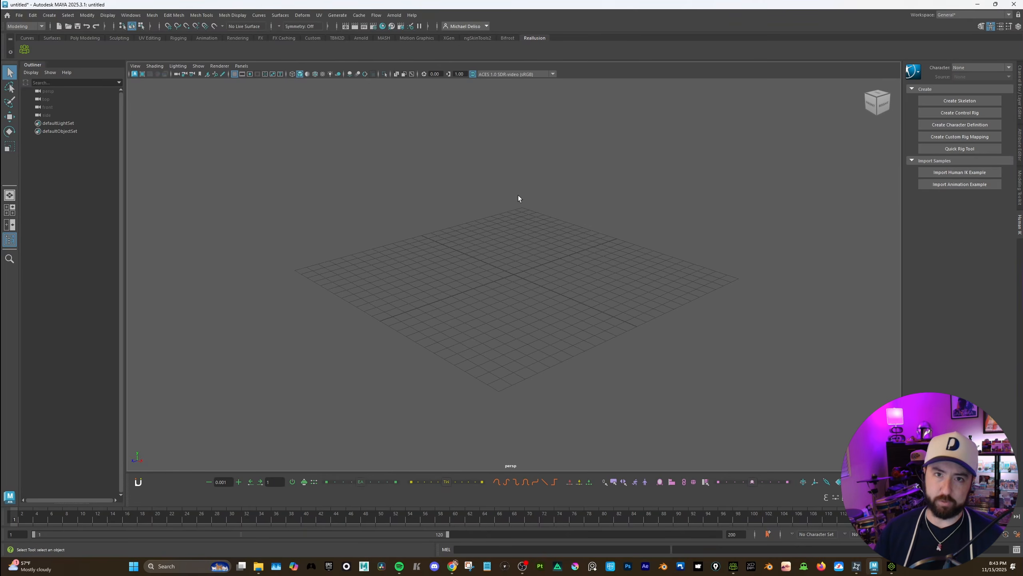
{"action": "middle_click_drag", "start_coordinate": [518, 195], "coordinate": [515, 228], "text": "alt"}
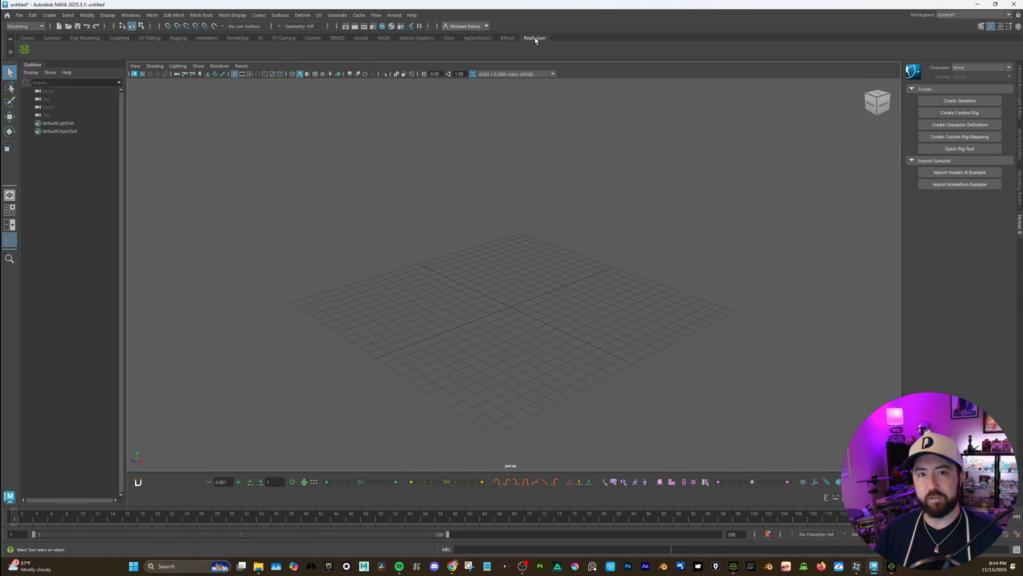
{"action": "left_click", "coordinate": [26, 49]}
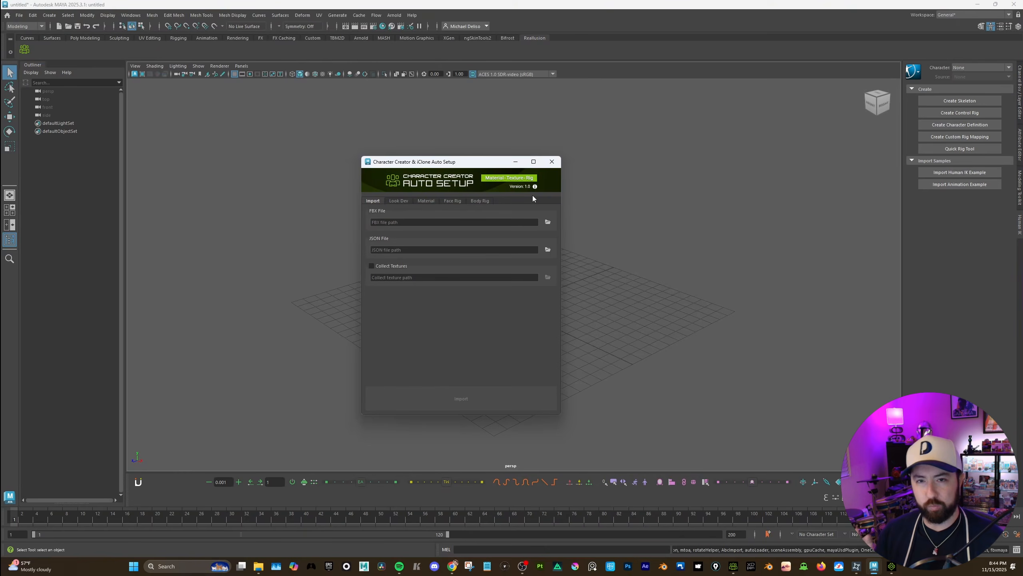
{"action": "left_click", "coordinate": [548, 222]}
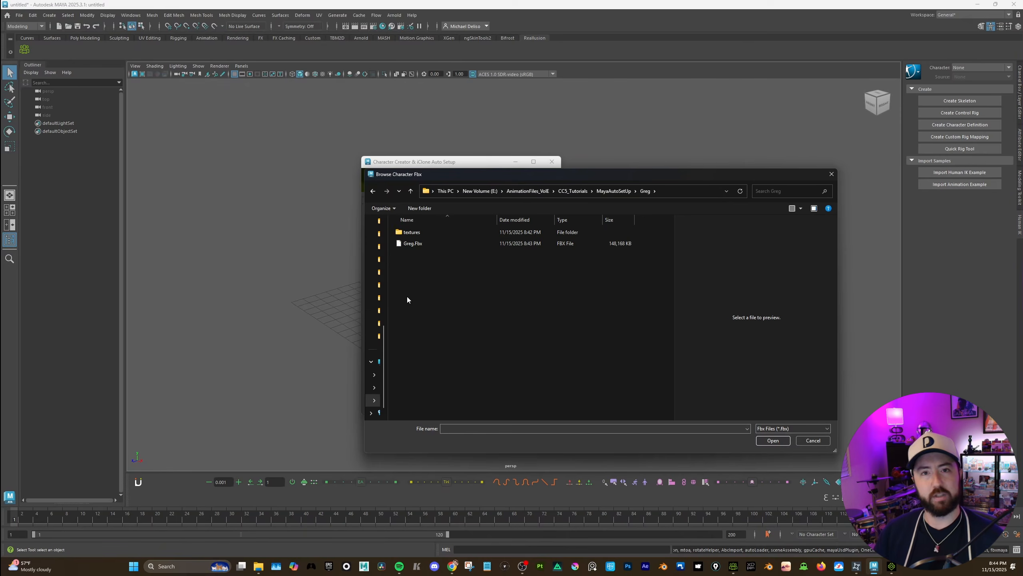
{"action": "double_click", "coordinate": [415, 243]}
{"action": "left_click", "coordinate": [523, 247]}
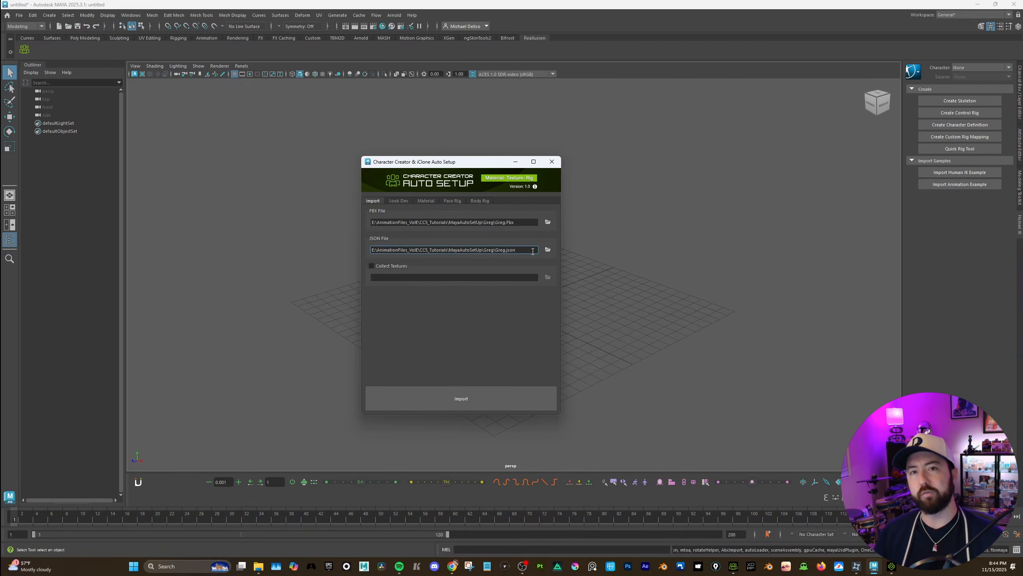
Enable Collect Textures and direct it to a new GregTextures folder inside the Greg project's sourceimages folder
{"action": "left_click", "coordinate": [387, 267]}
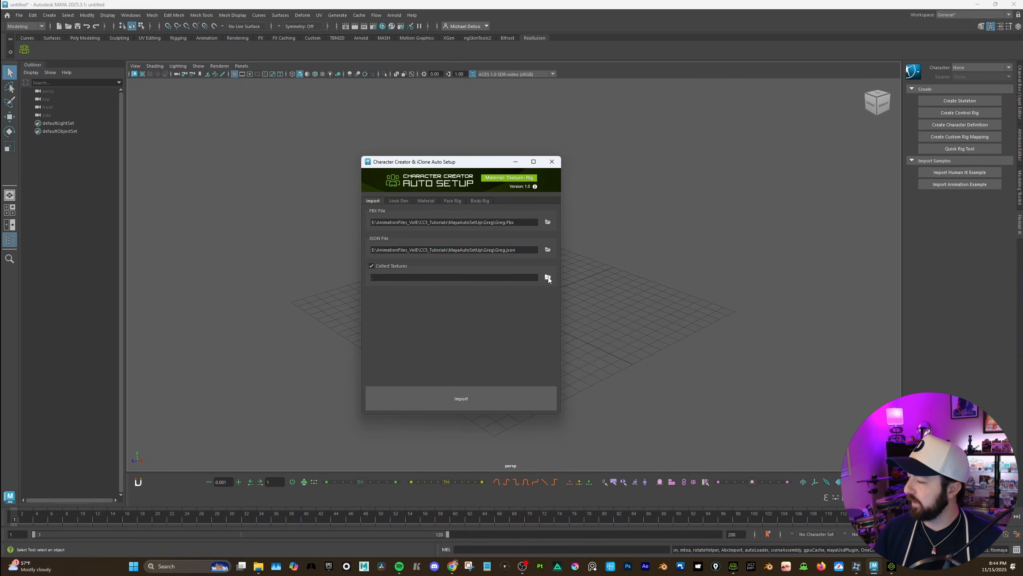
{"action": "left_click", "coordinate": [548, 277]}
{"action": "left_click", "coordinate": [502, 191]}
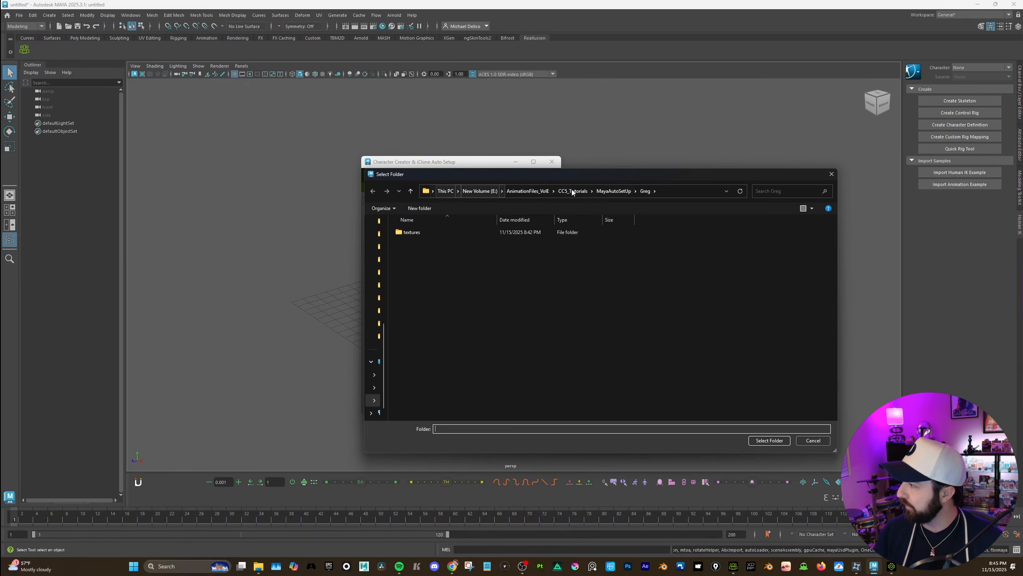
{"action": "left_click", "coordinate": [513, 248]}
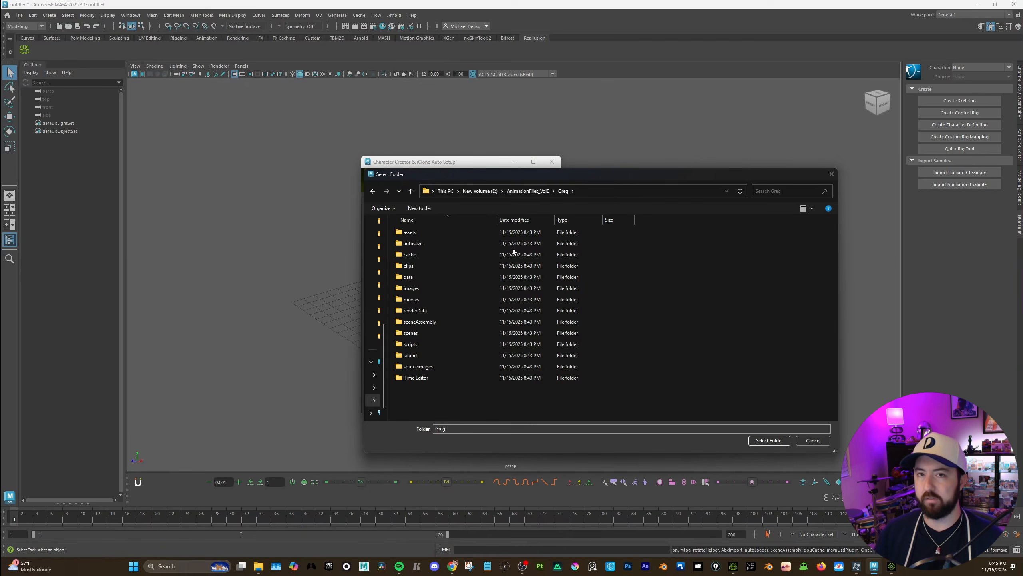
{"action": "double_click", "coordinate": [421, 366]}
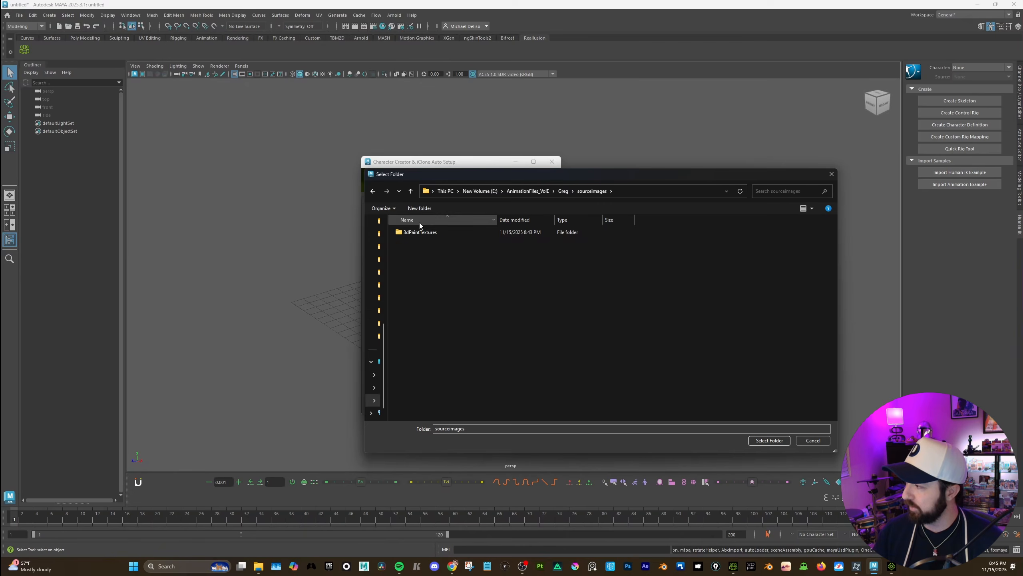
{"action": "left_click", "coordinate": [420, 208]}
{"action": "type", "text": "GregTextures"}
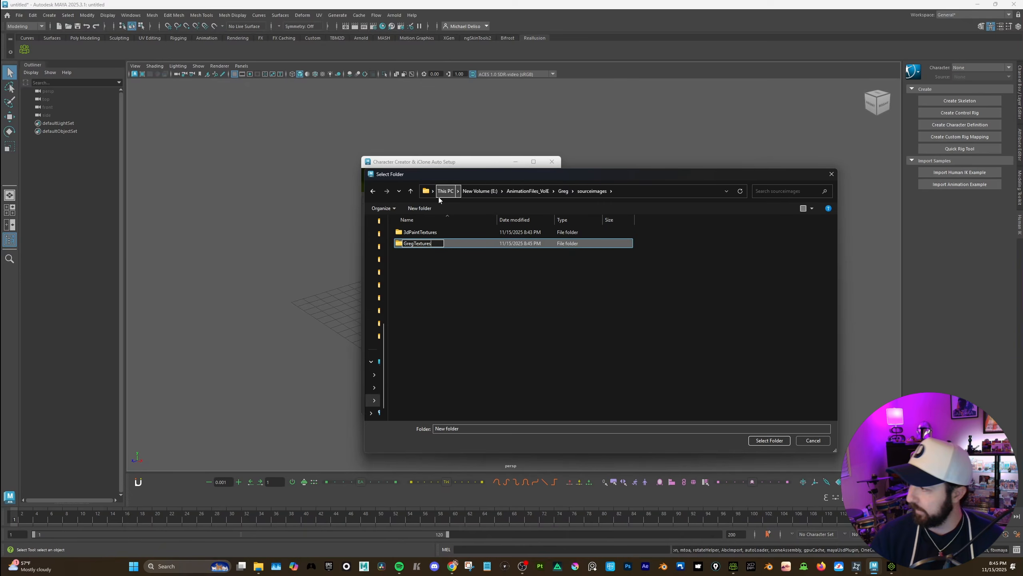
{"action": "key", "text": "Return"}
{"action": "key", "text": "Return"}
{"action": "left_click", "coordinate": [769, 440]}
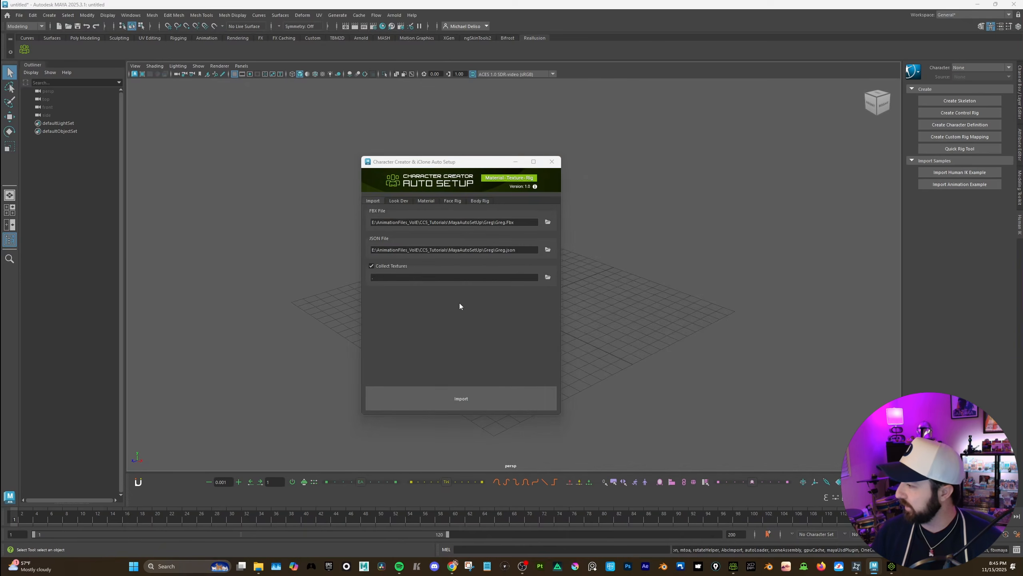
Import the character into the scene and show it from the front in textured shaded display
{"action": "left_click", "coordinate": [469, 397]}
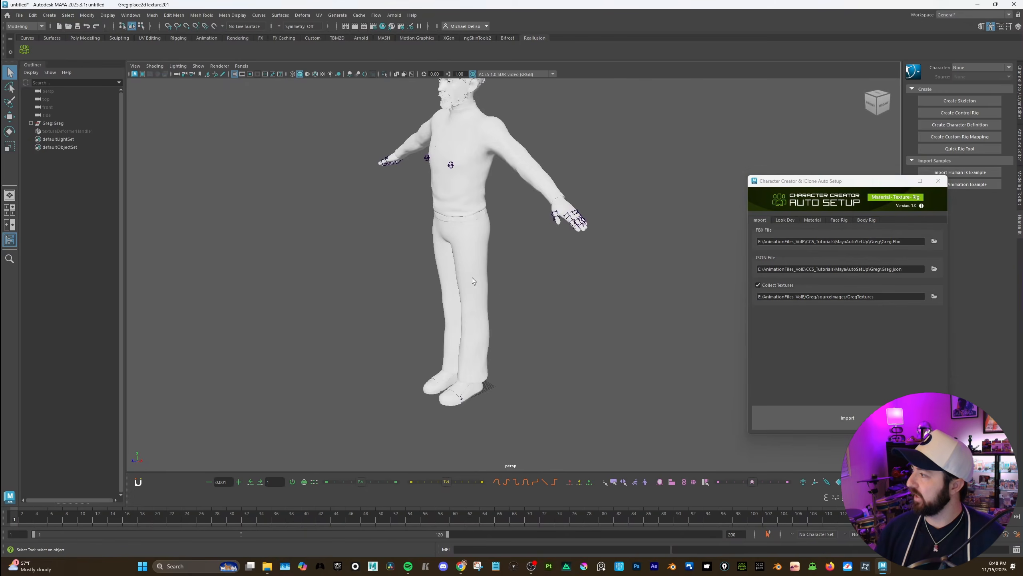
{"action": "left_click_drag", "start_coordinate": [472, 278], "coordinate": [495, 274], "text": "alt"}
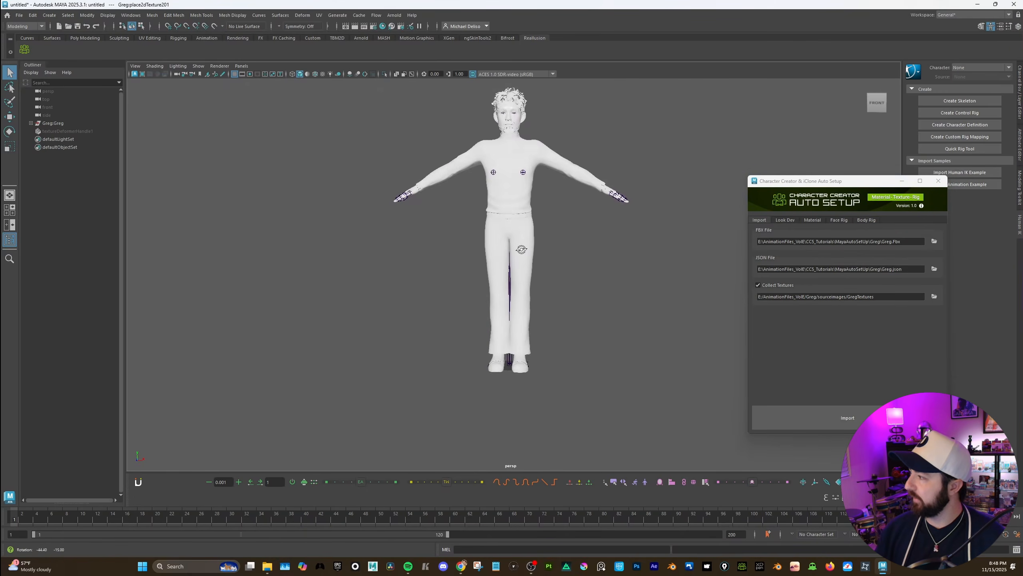
{"action": "key", "text": "6"}
Examine the imported character's full body, clothing and face from several distances and angles
{"action": "scroll", "coordinate": [540, 256], "scroll_direction": "up", "scroll_amount": 5}
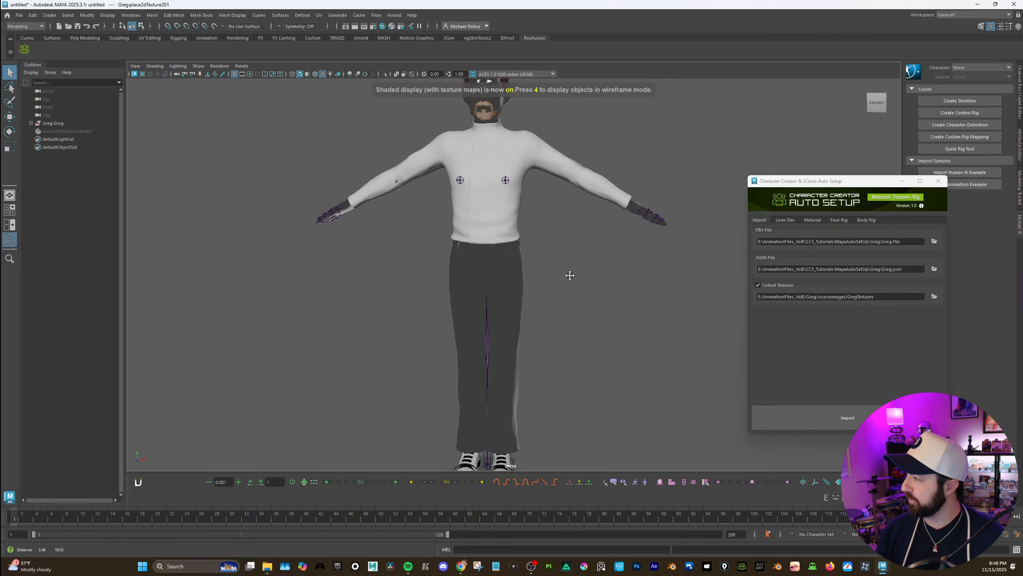
{"action": "scroll", "coordinate": [580, 249], "scroll_direction": "up", "scroll_amount": 5}
{"action": "middle_click_drag", "start_coordinate": [570, 275], "coordinate": [568, 332], "text": "alt"}
{"action": "left_click_drag", "start_coordinate": [569, 332], "coordinate": [548, 326], "text": "alt"}
{"action": "scroll", "coordinate": [549, 326], "scroll_direction": "up", "scroll_amount": 2}
{"action": "scroll", "coordinate": [549, 327], "scroll_direction": "down", "scroll_amount": 3}
{"action": "middle_click_drag", "start_coordinate": [544, 307], "coordinate": [571, 240], "text": "alt"}
{"action": "scroll", "coordinate": [583, 351], "scroll_direction": "up", "scroll_amount": 6}
{"action": "scroll", "coordinate": [578, 349], "scroll_direction": "down", "scroll_amount": 8}
{"action": "scroll", "coordinate": [567, 347], "scroll_direction": "down", "scroll_amount": 3}
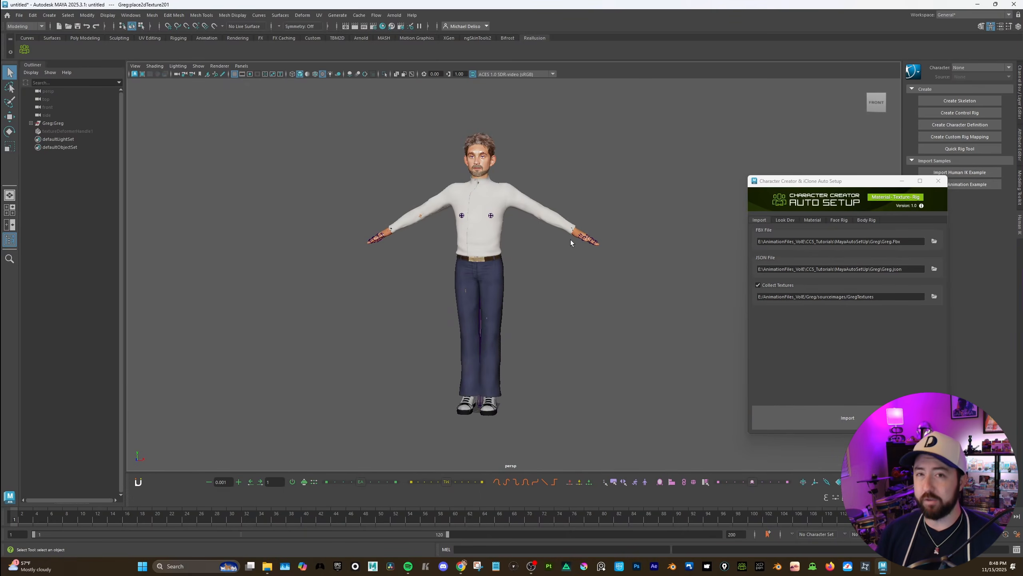
{"action": "scroll", "coordinate": [576, 259], "scroll_direction": "up", "scroll_amount": 4}
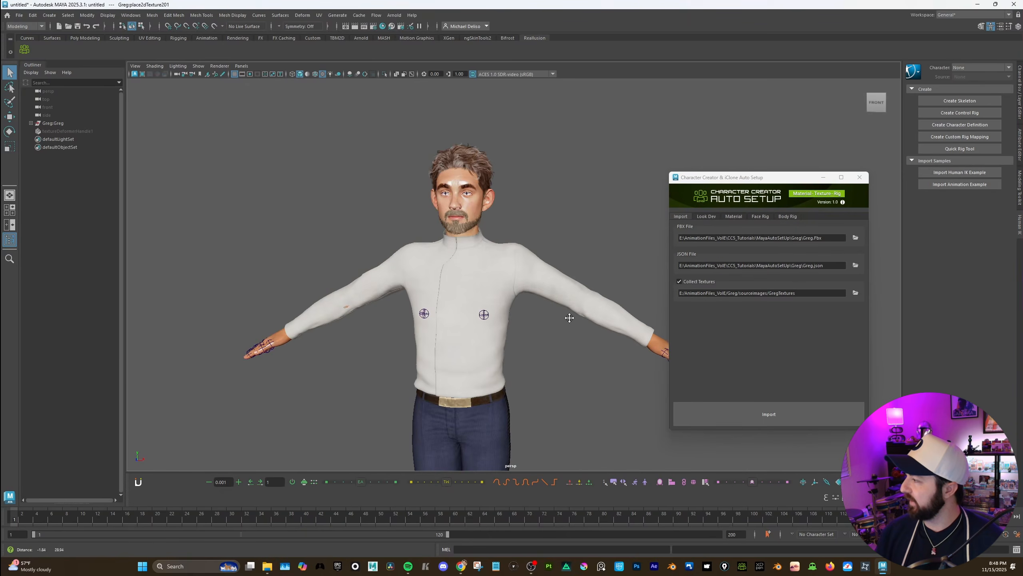
{"action": "scroll", "coordinate": [547, 236], "scroll_direction": "up", "scroll_amount": 3}
{"action": "left_click_drag", "start_coordinate": [547, 236], "coordinate": [523, 238], "text": "alt"}
{"action": "middle_click_drag", "start_coordinate": [524, 238], "coordinate": [614, 311], "text": "alt"}
{"action": "scroll", "coordinate": [556, 292], "scroll_direction": "up", "scroll_amount": 5}
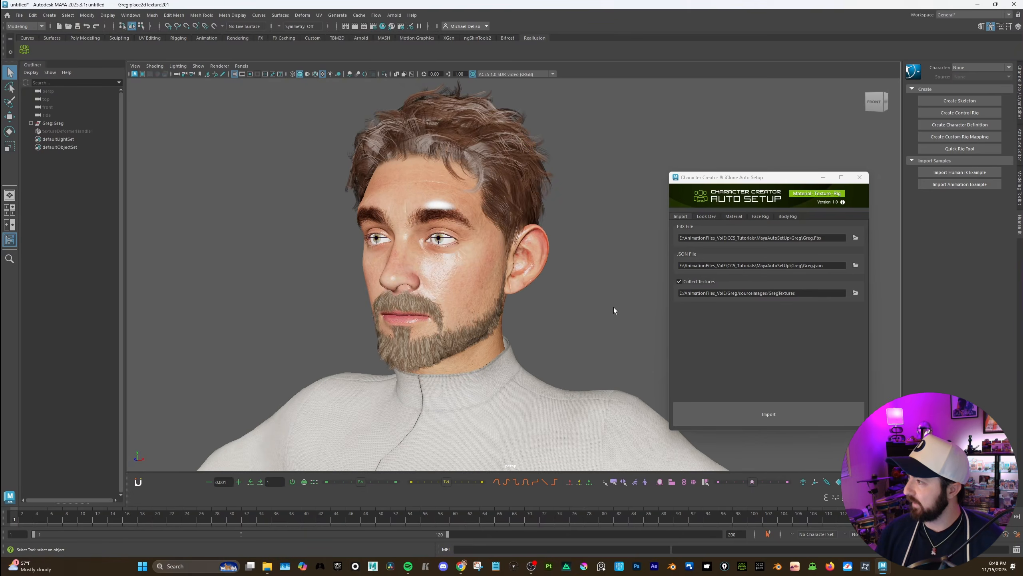
Turn on viewport anti-aliasing and add the first full-body Look Dev light preset with its backdrop around the character
{"action": "left_click", "coordinate": [364, 74]}
{"action": "left_click", "coordinate": [713, 217]}
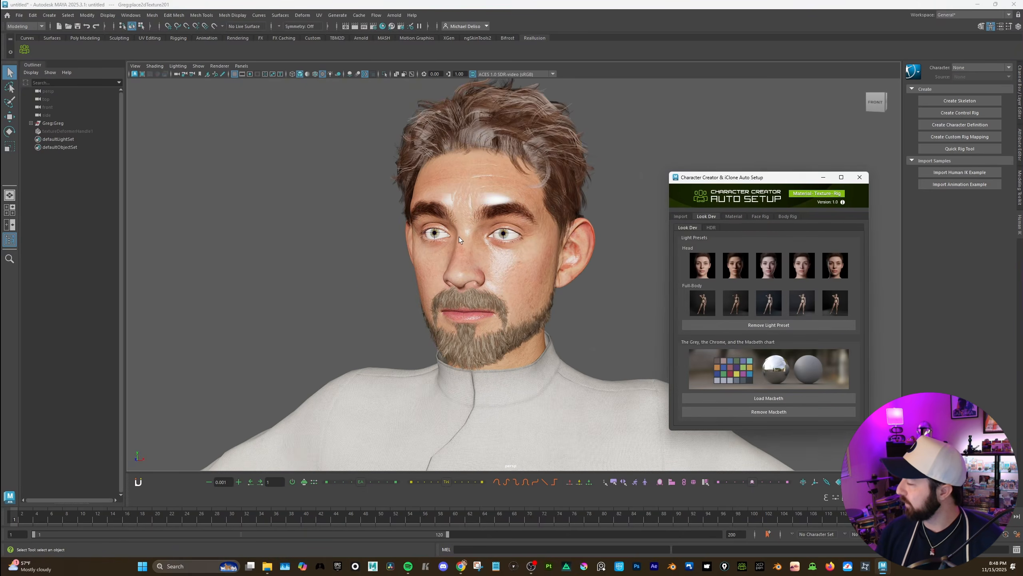
{"action": "left_click_drag", "start_coordinate": [419, 232], "coordinate": [432, 231], "text": "alt"}
{"action": "scroll", "coordinate": [432, 231], "scroll_direction": "down", "scroll_amount": 3}
{"action": "scroll", "coordinate": [434, 229], "scroll_direction": "up", "scroll_amount": 2}
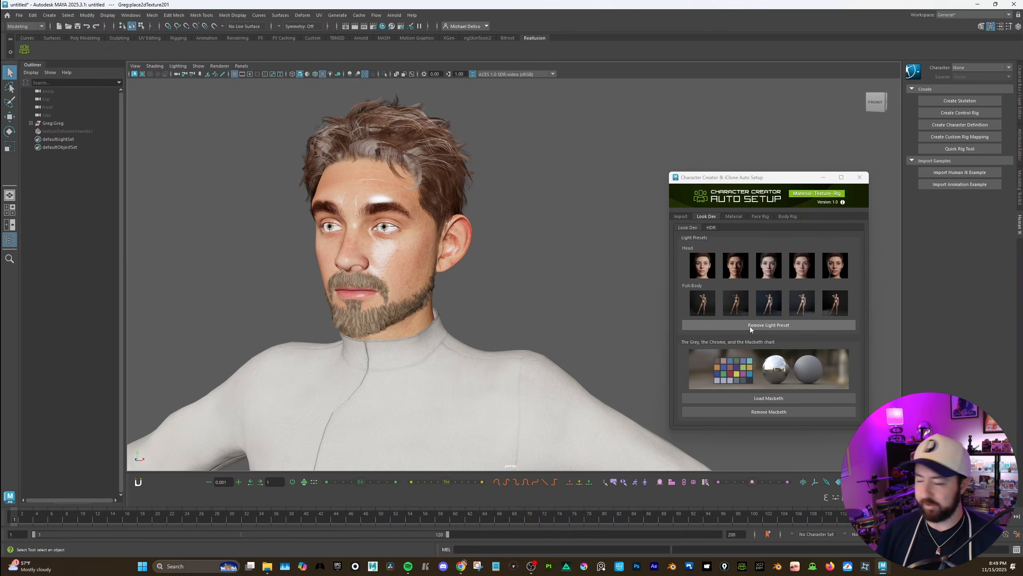
{"action": "left_click", "coordinate": [735, 274]}
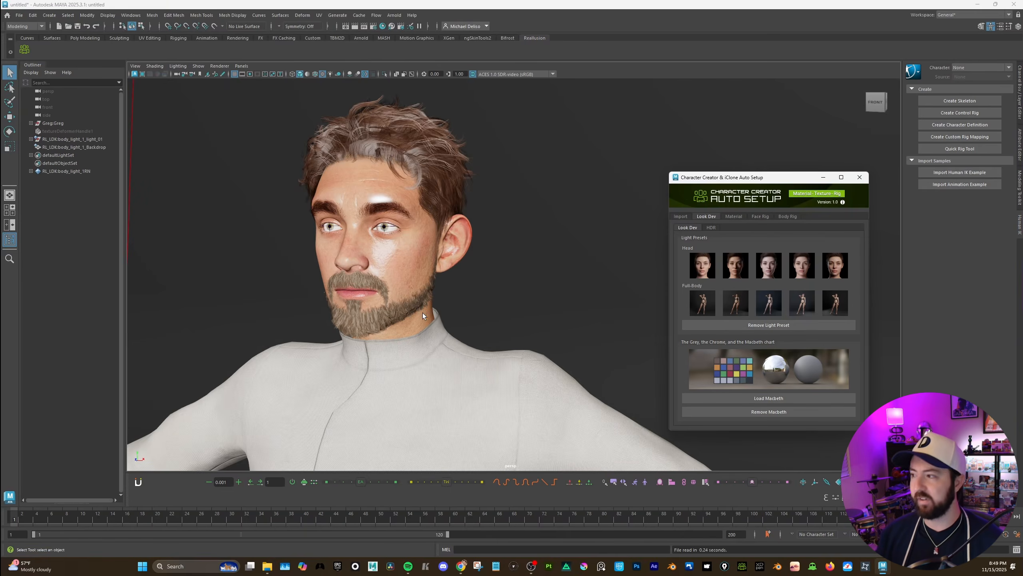
{"action": "scroll", "coordinate": [462, 320], "scroll_direction": "down", "scroll_amount": 10}
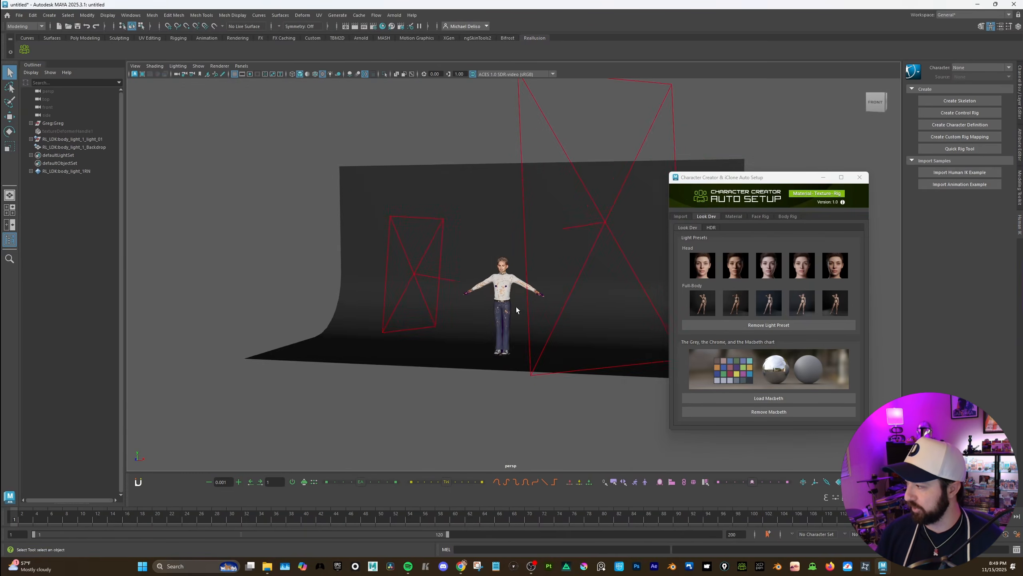
{"action": "scroll", "coordinate": [506, 314], "scroll_direction": "up", "scroll_amount": 10}
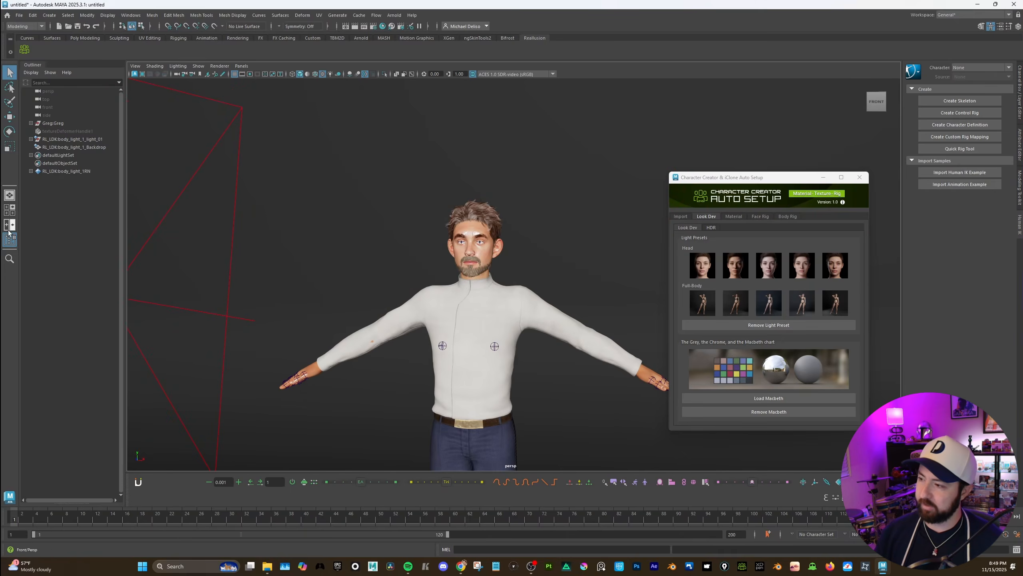
Split the workspace into two viewports and render one with Arnold through a new camera facing the character
{"action": "left_click", "coordinate": [9, 229]}
{"action": "left_click", "coordinate": [219, 65]}
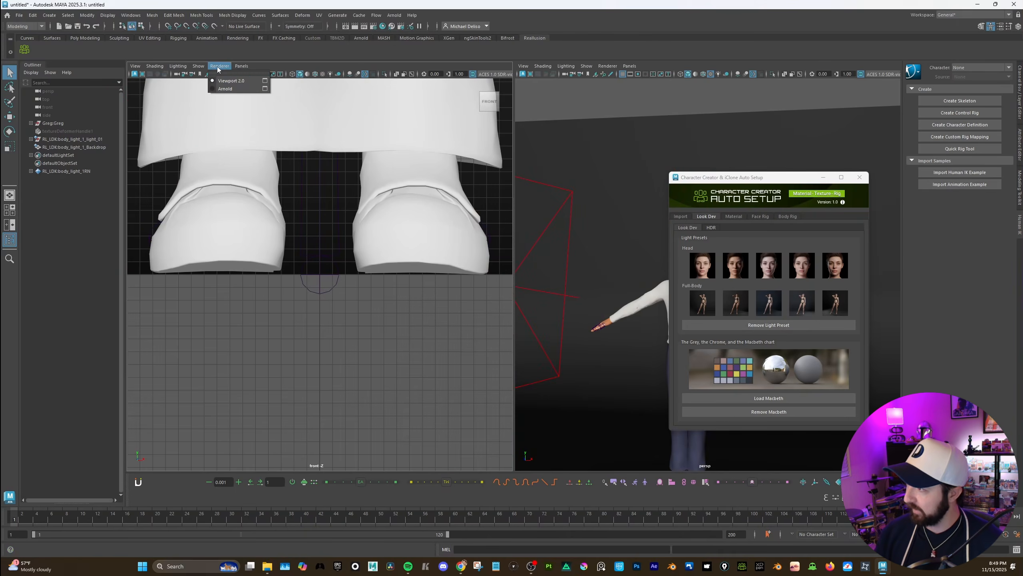
{"action": "left_click", "coordinate": [234, 89]}
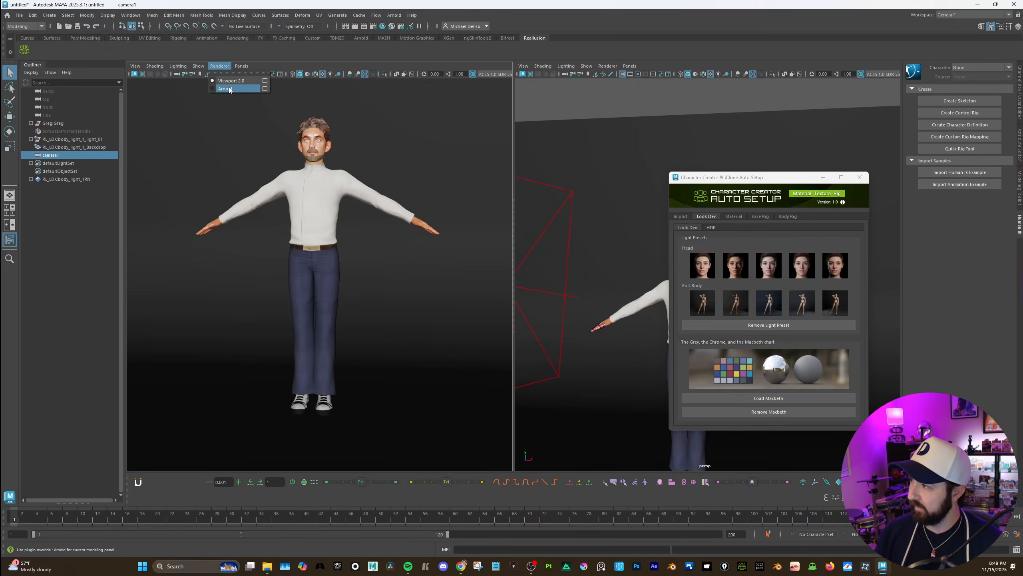
{"action": "left_click", "coordinate": [229, 88]}
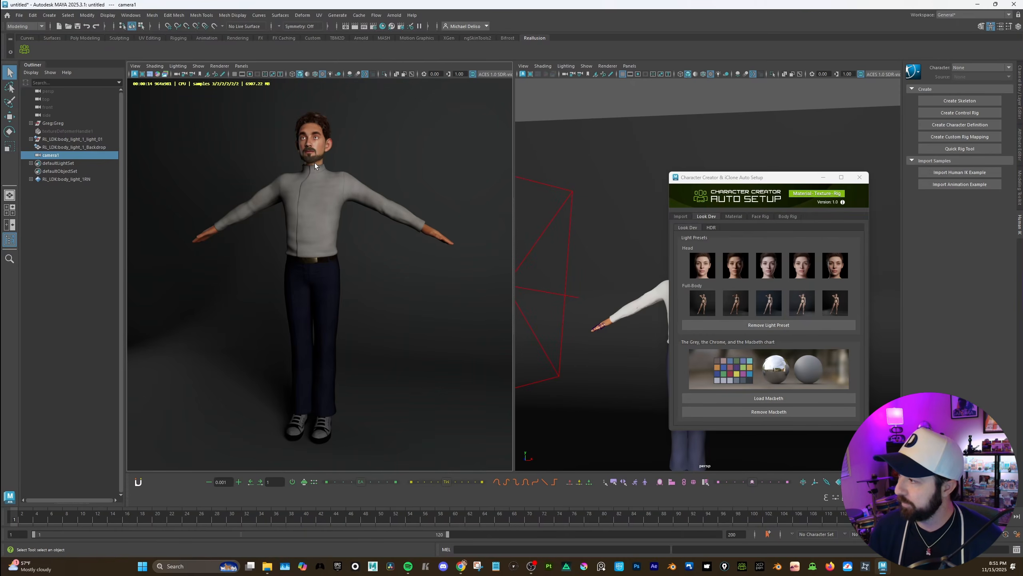
Frame the character's face in the Arnold render and enlarge the Auto Setup window with the Material parameters
{"action": "middle_click_drag", "start_coordinate": [315, 163], "coordinate": [324, 225], "text": "alt"}
{"action": "right_click_drag", "start_coordinate": [324, 225], "coordinate": [361, 256], "text": "alt"}
{"action": "middle_click_drag", "start_coordinate": [361, 256], "coordinate": [359, 186], "text": "alt"}
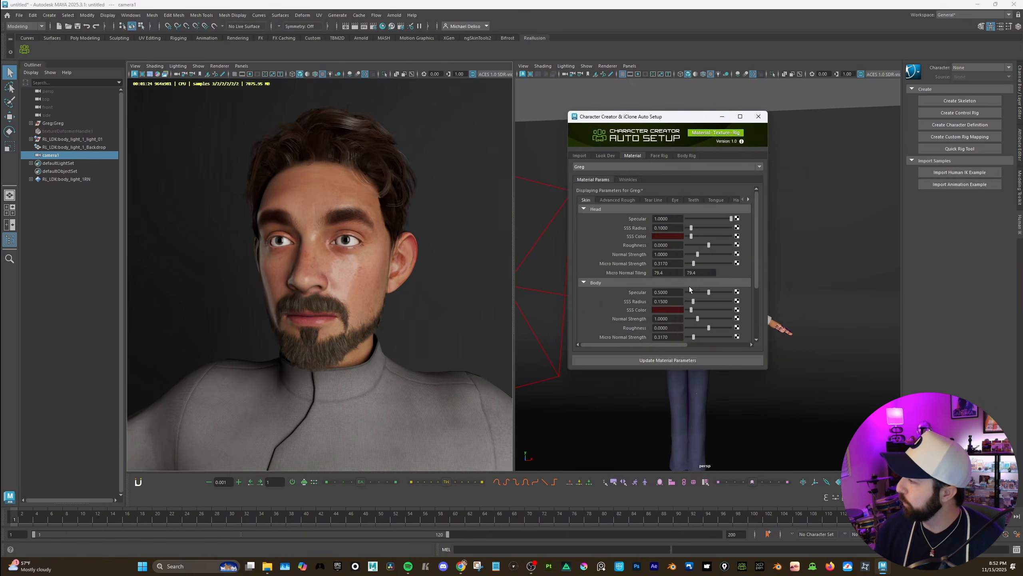
{"action": "left_click_drag", "start_coordinate": [766, 370], "coordinate": [848, 403]}
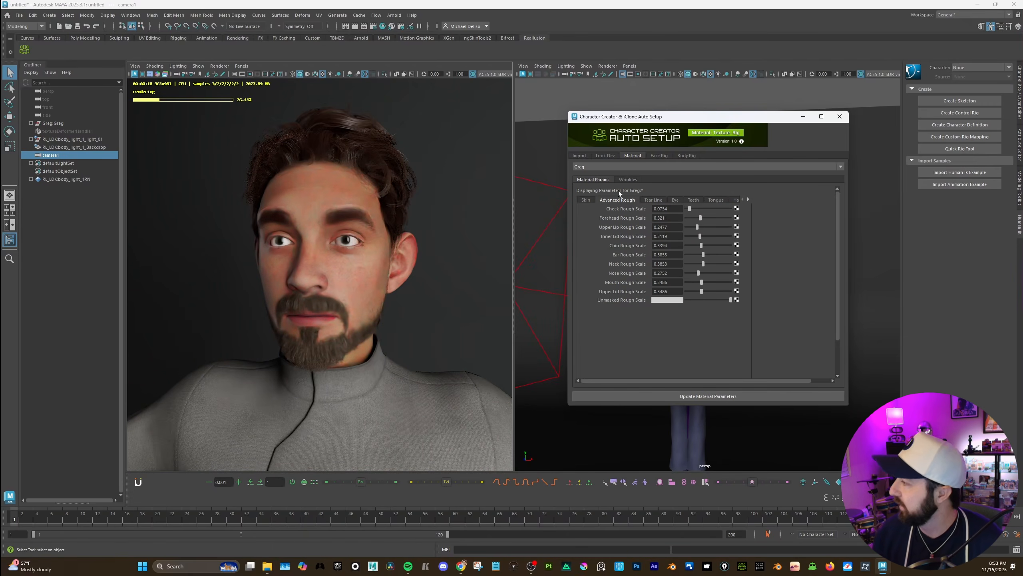
Replace the full-body light preset with the 07_studio_small_01_4k.hdr environment and lower the Roughness of the head skin
{"action": "left_click", "coordinate": [606, 155]}
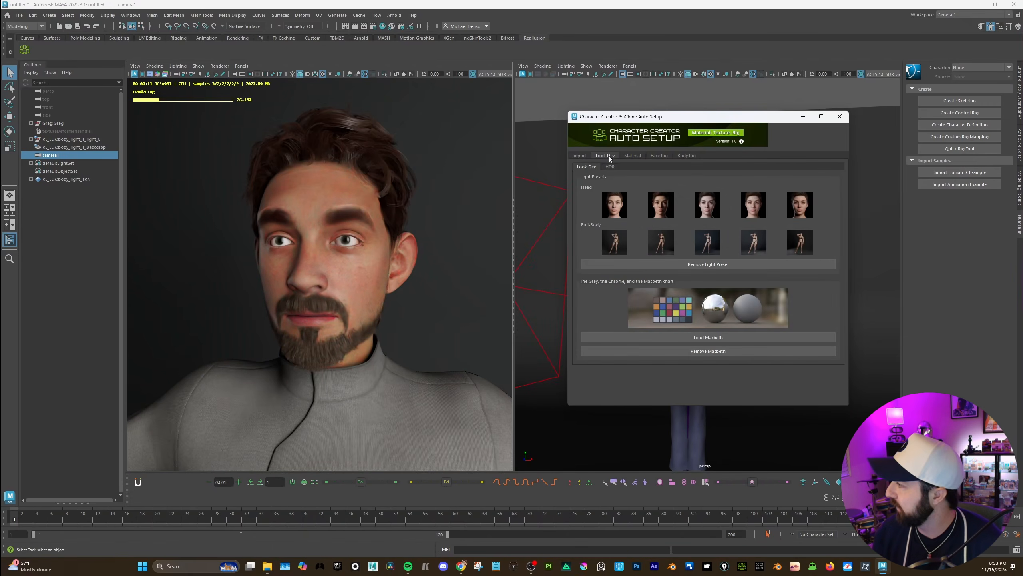
{"action": "left_click", "coordinate": [701, 263]}
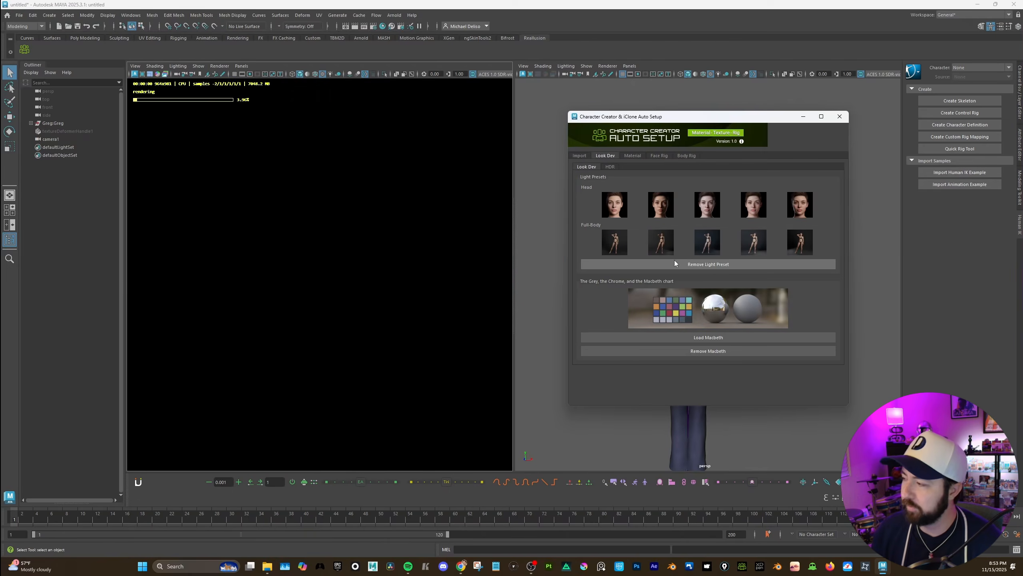
{"action": "left_click", "coordinate": [610, 166]}
{"action": "left_click", "coordinate": [681, 187]}
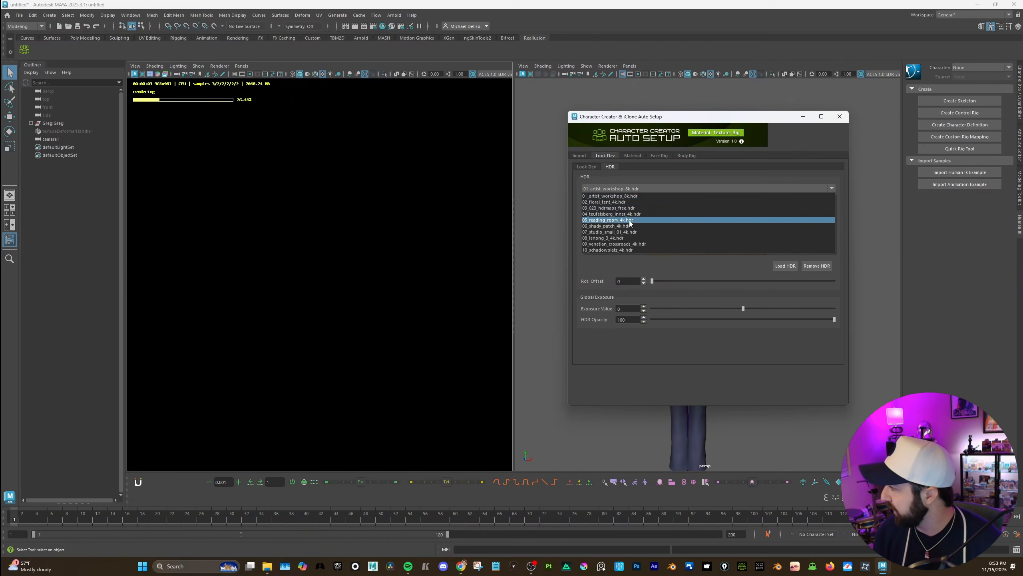
{"action": "left_click", "coordinate": [610, 231]}
{"action": "left_click", "coordinate": [785, 266]}
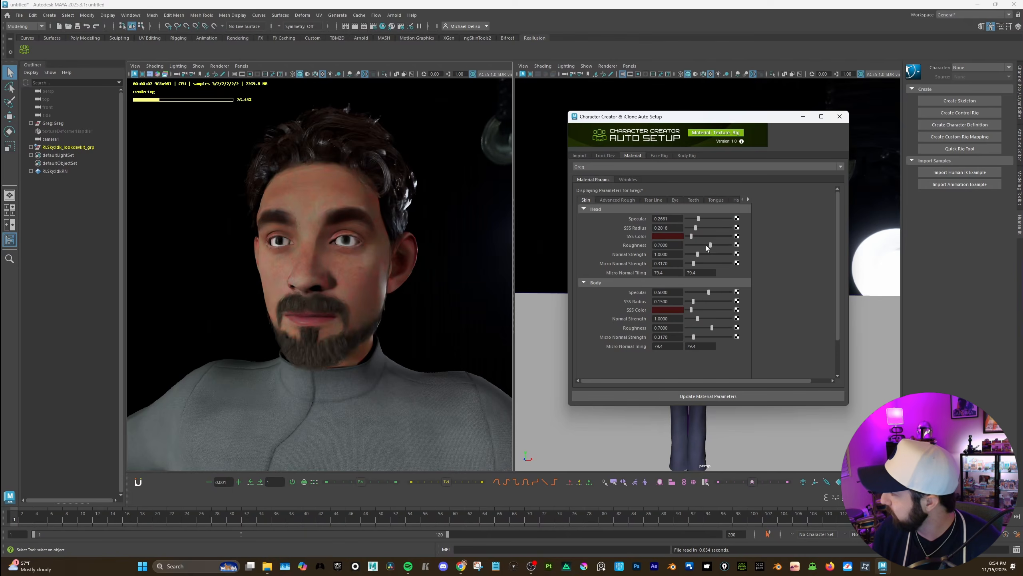
{"action": "left_click_drag", "start_coordinate": [707, 245], "coordinate": [656, 246]}
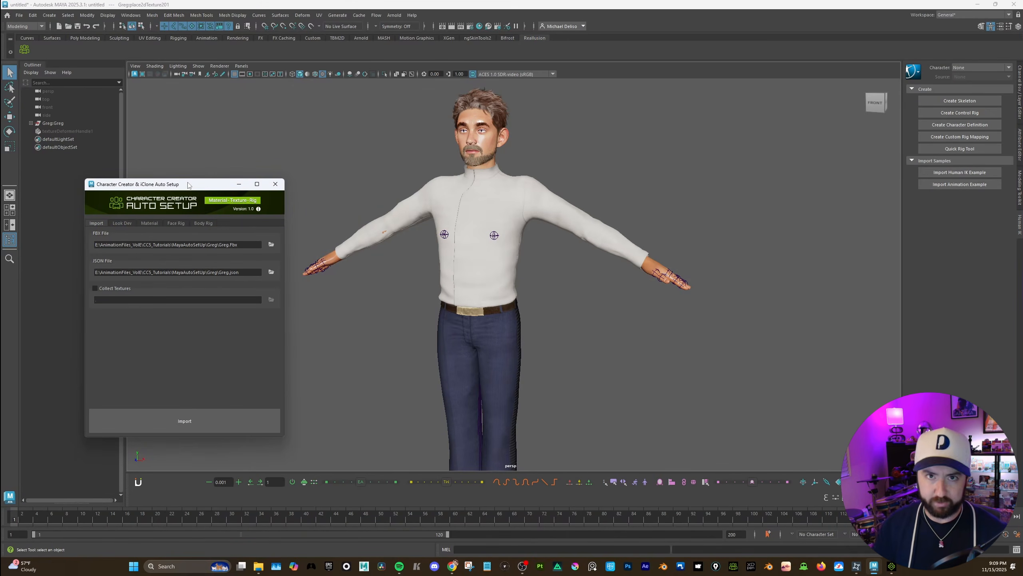
Generate the facial rig for the imported character with Auto Setup
{"action": "left_click", "coordinate": [149, 223]}
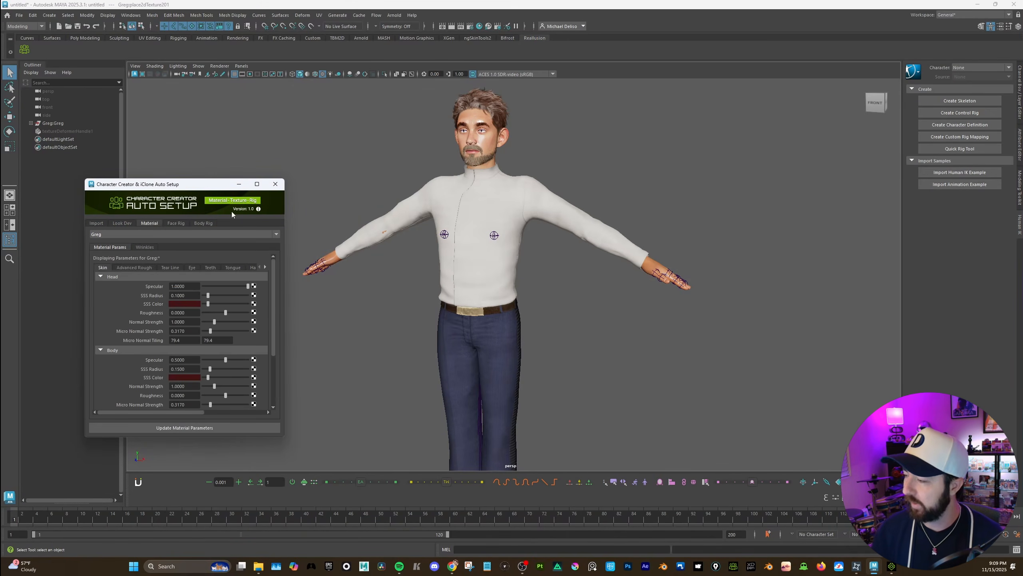
{"action": "left_click", "coordinate": [176, 223]}
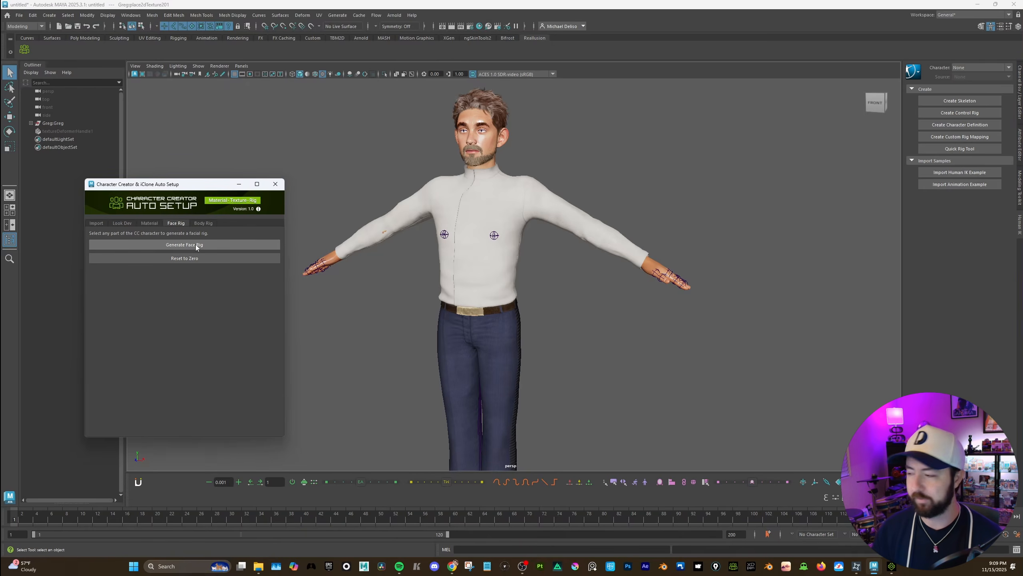
{"action": "left_click", "coordinate": [131, 244]}
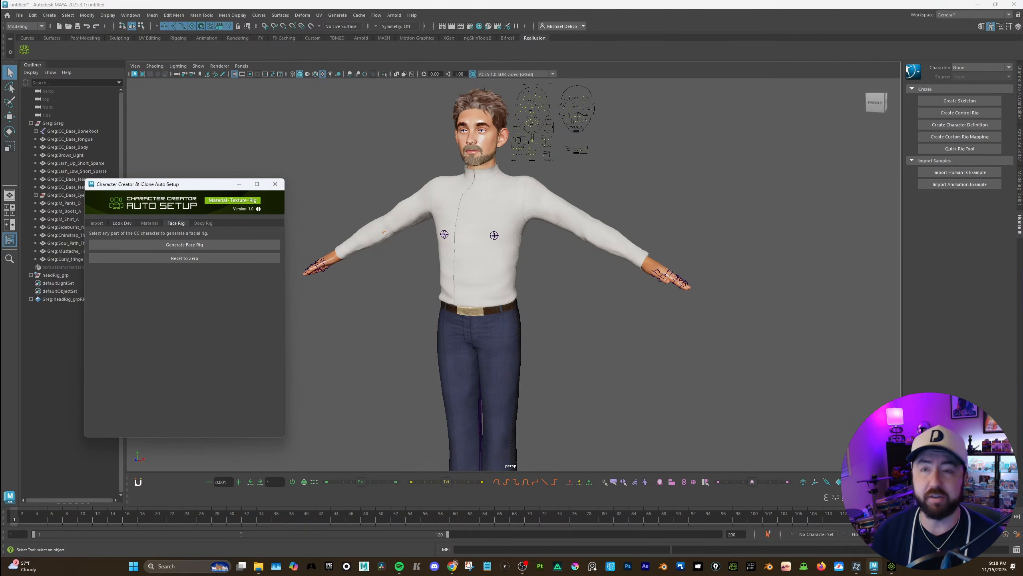
Try opening the character's mouth by moving the jaw control of the face rig downward
{"action": "scroll", "coordinate": [584, 180], "scroll_direction": "up", "scroll_amount": 4}
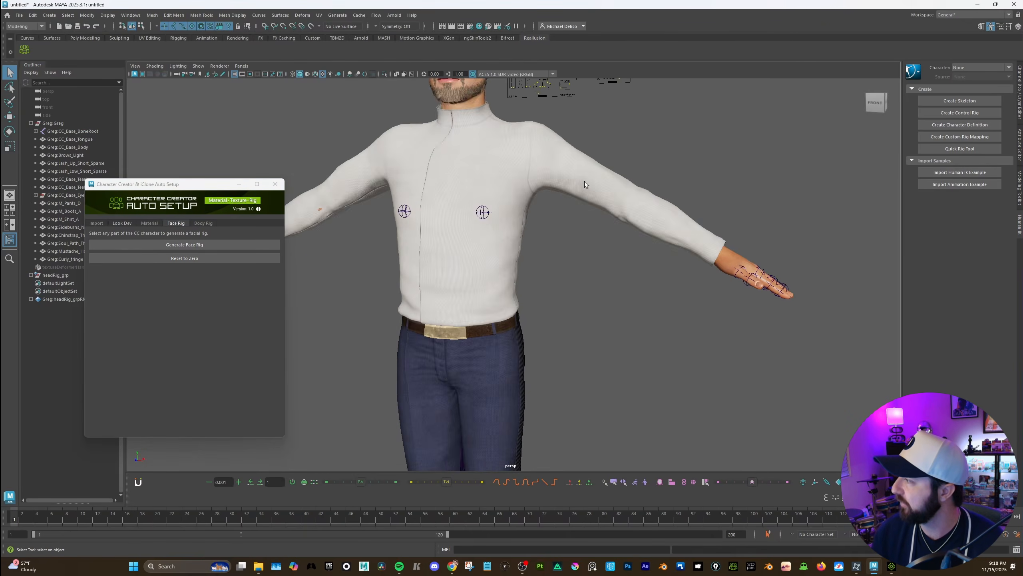
{"action": "middle_click_drag", "start_coordinate": [584, 181], "coordinate": [606, 279], "text": "alt"}
{"action": "scroll", "coordinate": [605, 278], "scroll_direction": "up", "scroll_amount": 6}
{"action": "left_click_drag", "start_coordinate": [577, 261], "coordinate": [552, 269], "text": "alt"}
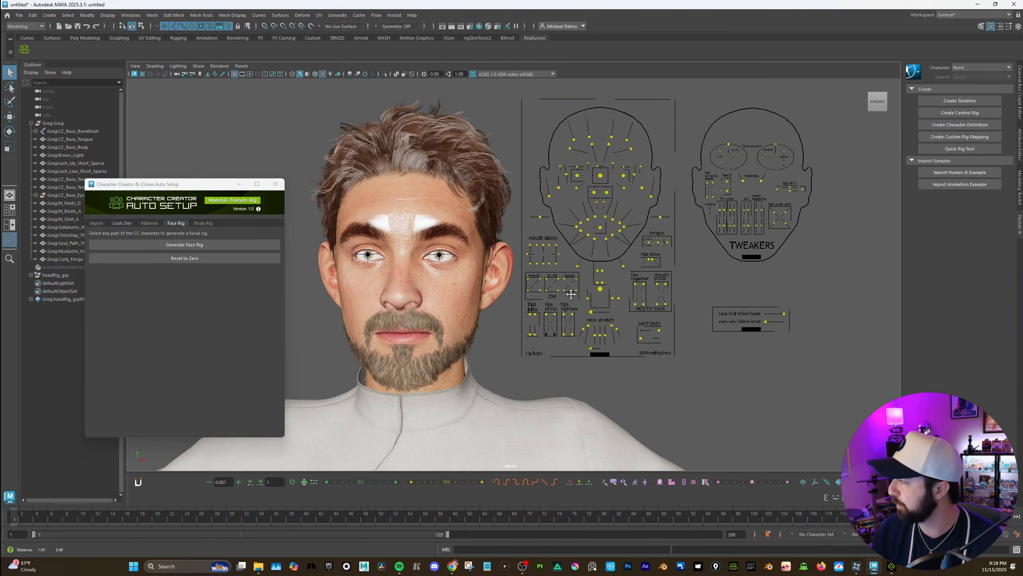
{"action": "left_click", "coordinate": [598, 254]}
{"action": "key", "text": "w"}
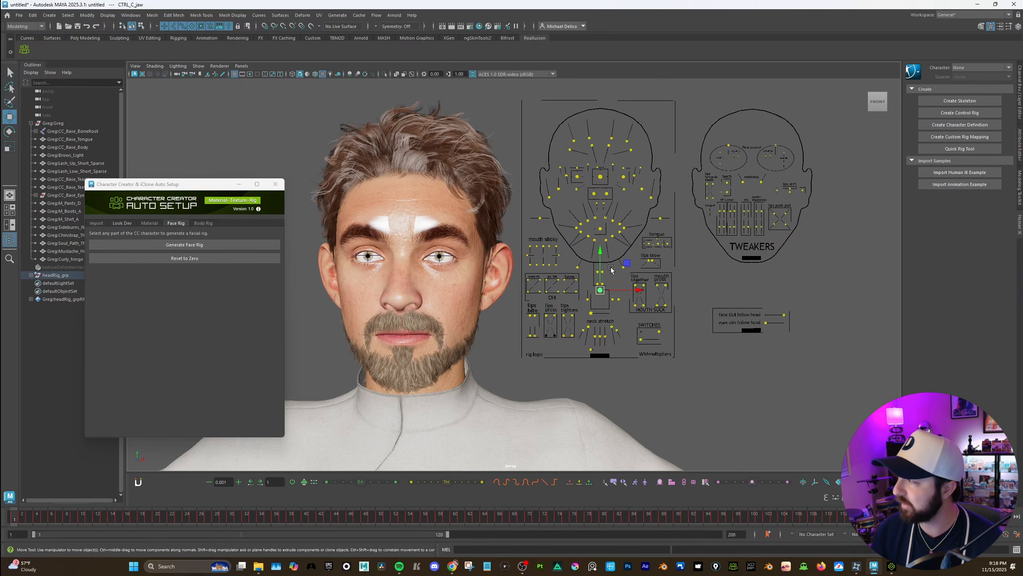
{"action": "left_click_drag", "start_coordinate": [629, 266], "coordinate": [629, 276]}
Try shifting the mouth control and the brow controls, and reset the whole face rig to zero
{"action": "left_click", "coordinate": [605, 223]}
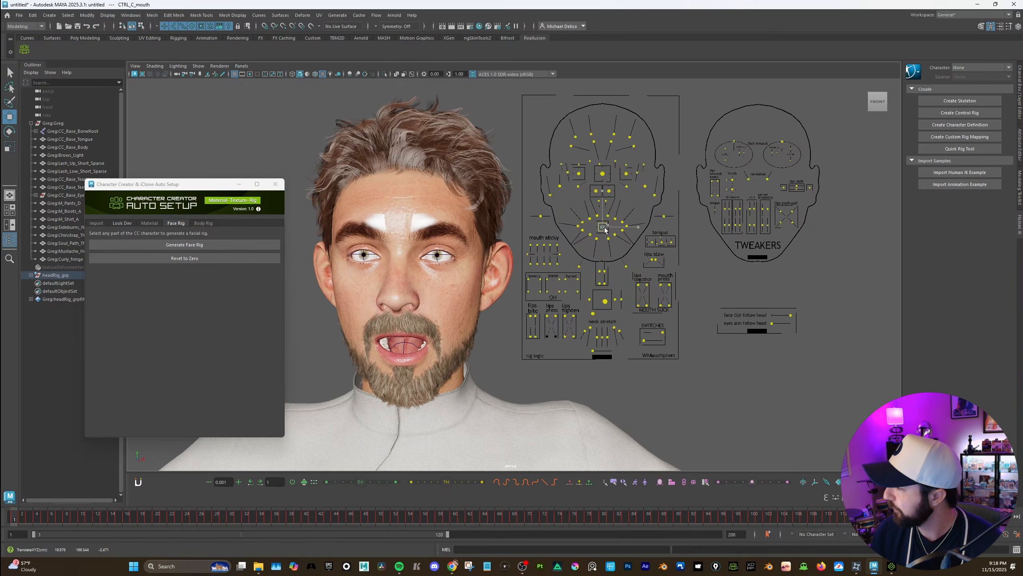
{"action": "left_click_drag", "start_coordinate": [605, 223], "coordinate": [607, 224]}
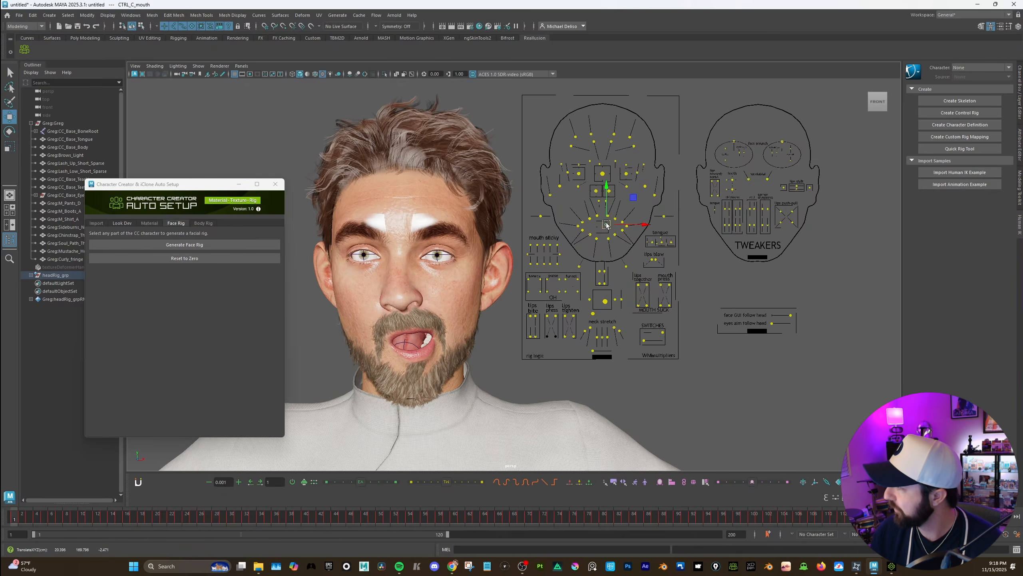
{"action": "left_click", "coordinate": [594, 143]}
{"action": "left_click_drag", "start_coordinate": [597, 143], "coordinate": [590, 125]}
{"action": "left_click", "coordinate": [591, 134]}
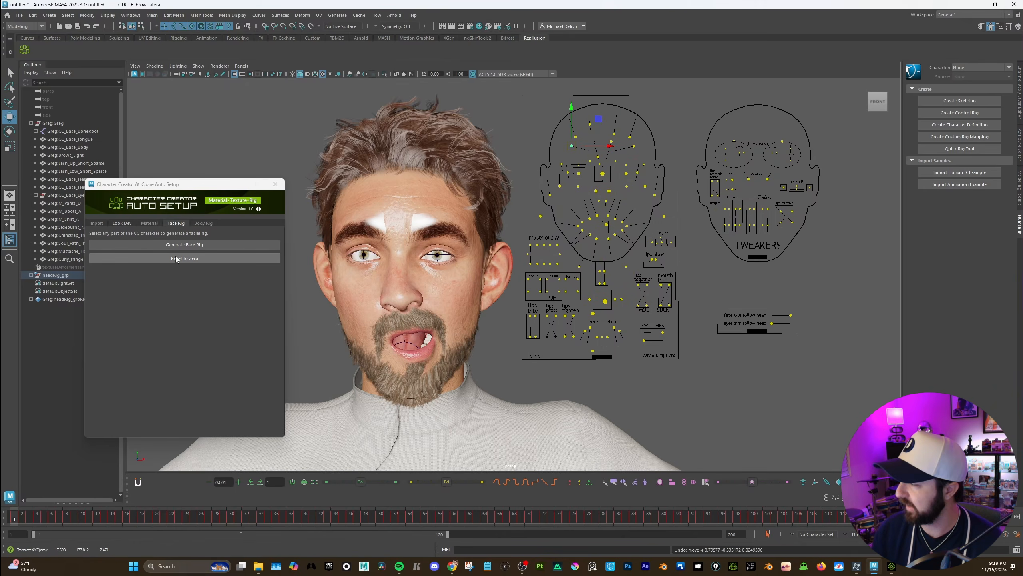
{"action": "left_click", "coordinate": [176, 259]}
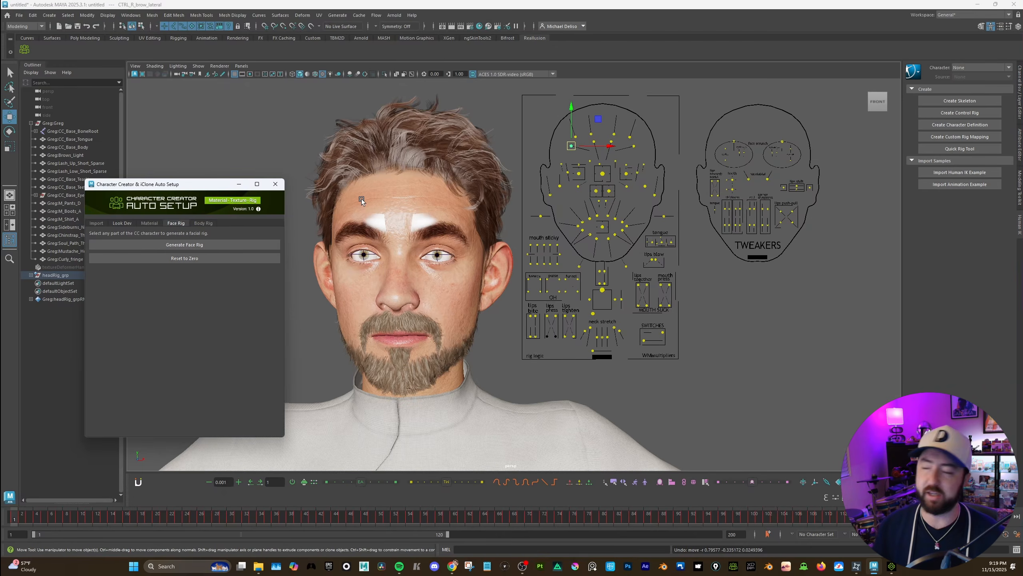
Create a HumanIK definition from the CC_Base_BoneRoot joint and add a control rig to the characterized body
{"action": "left_click", "coordinate": [203, 223]}
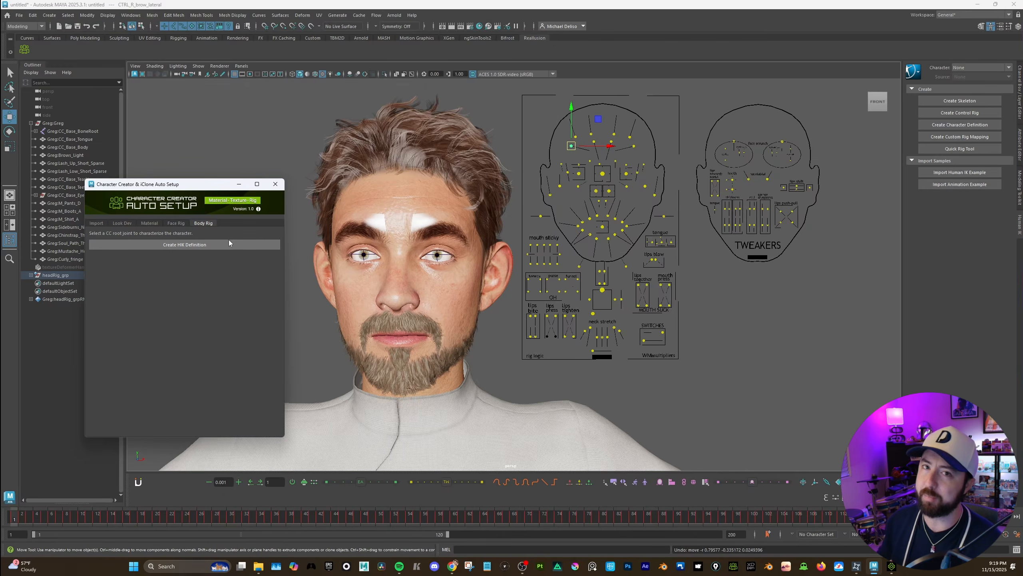
{"action": "left_click", "coordinate": [73, 131]}
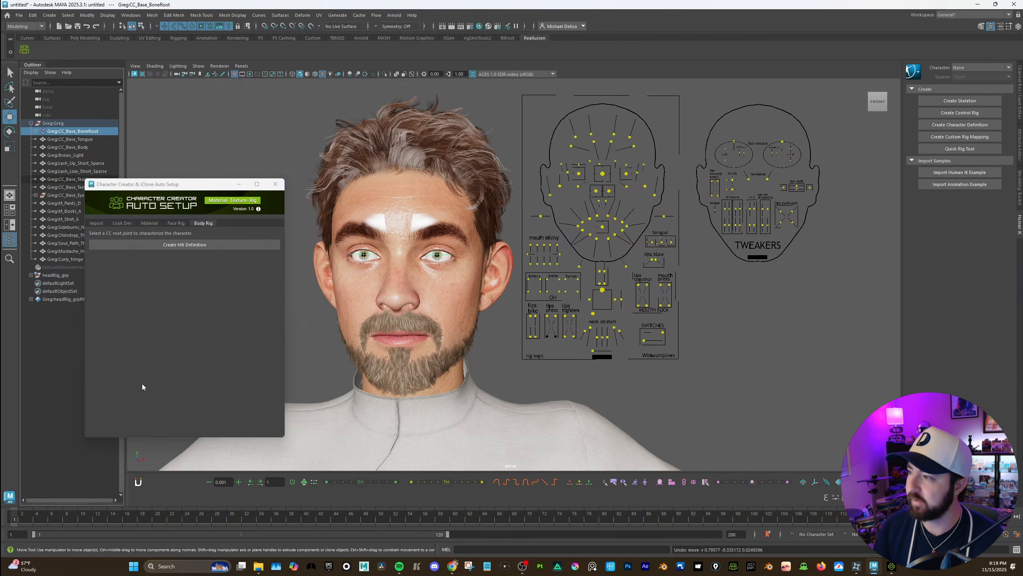
{"action": "left_click", "coordinate": [190, 244]}
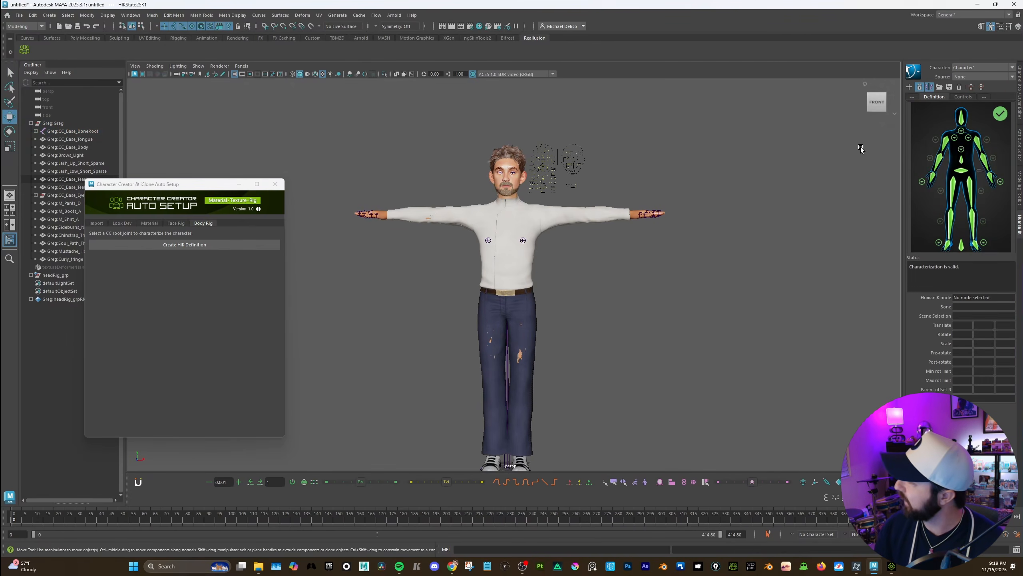
{"action": "left_click", "coordinate": [971, 88]}
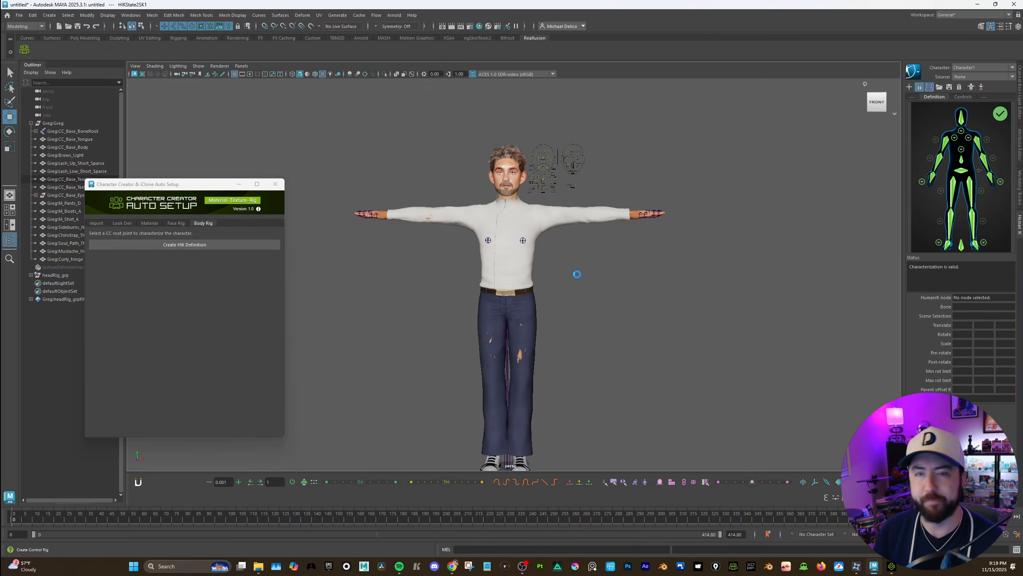
Open the character's mouth slightly with the face rig's jaw control alongside the new body rig
{"action": "scroll", "coordinate": [605, 241], "scroll_direction": "up", "scroll_amount": 5}
{"action": "left_click", "coordinate": [660, 224]}
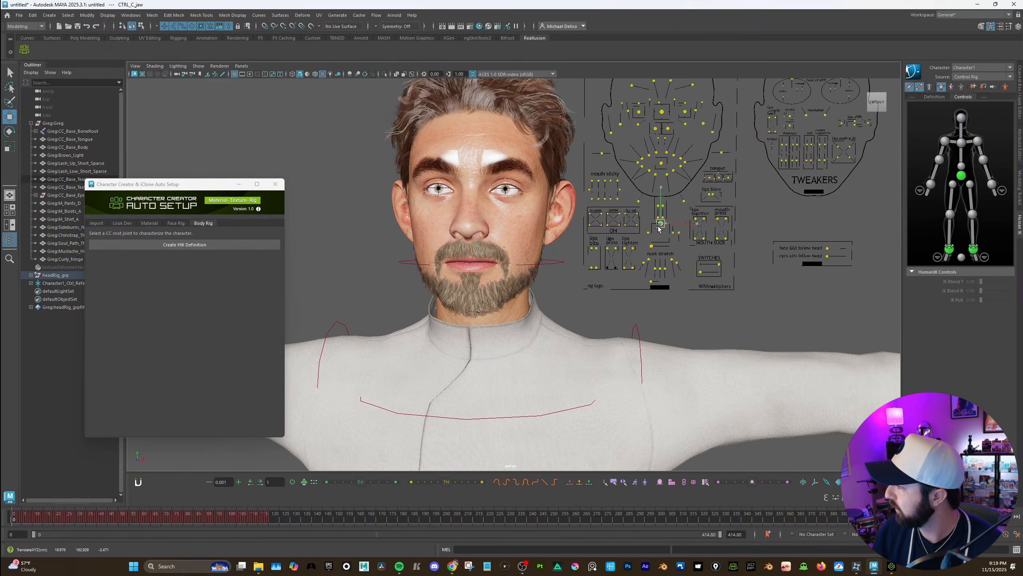
{"action": "mouse_move", "coordinate": [659, 228]}
{"action": "left_mouse_down"}
{"action": "mouse_move", "coordinate": [661, 242]}
{"action": "mouse_move", "coordinate": [656, 227]}
{"action": "left_mouse_up"}
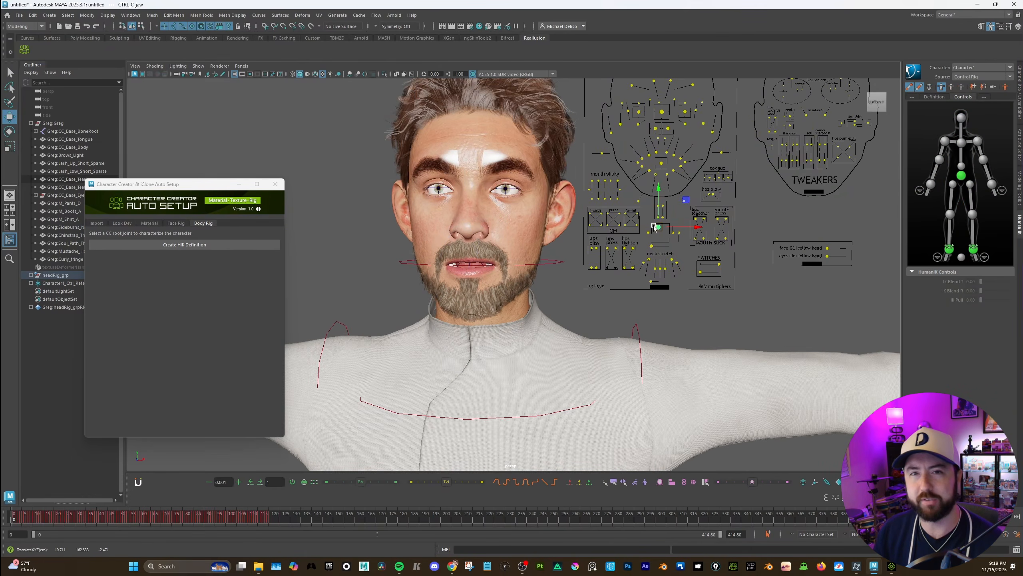
Turn on X-Ray Joints shading in the viewport so the rig's joints display through the mesh
{"action": "scroll", "coordinate": [785, 177], "scroll_direction": "down", "scroll_amount": 5}
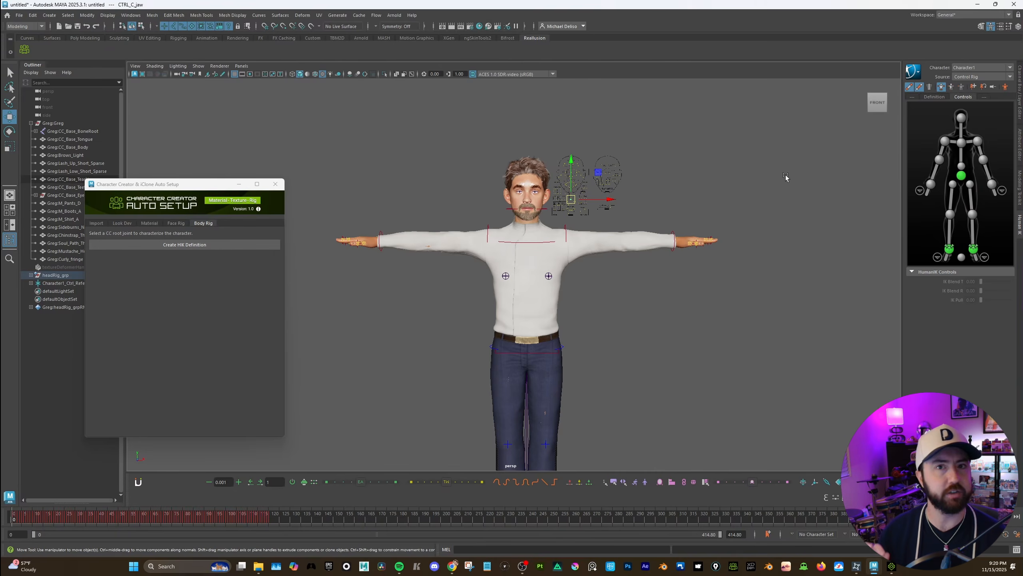
{"action": "left_click", "coordinate": [155, 66]}
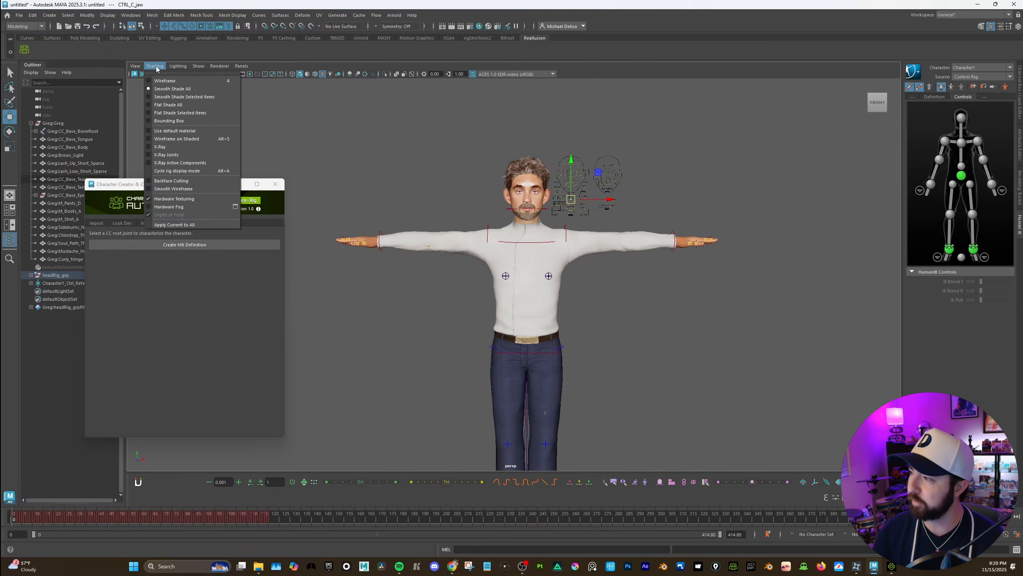
{"action": "left_click", "coordinate": [184, 155]}
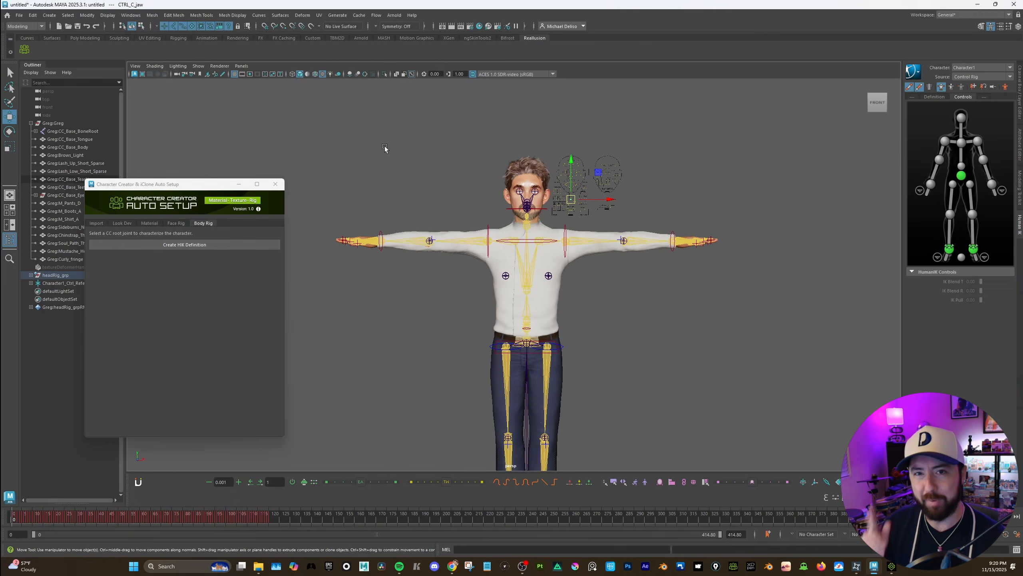
{"action": "right_click_drag", "start_coordinate": [385, 149], "coordinate": [529, 279], "text": "alt"}
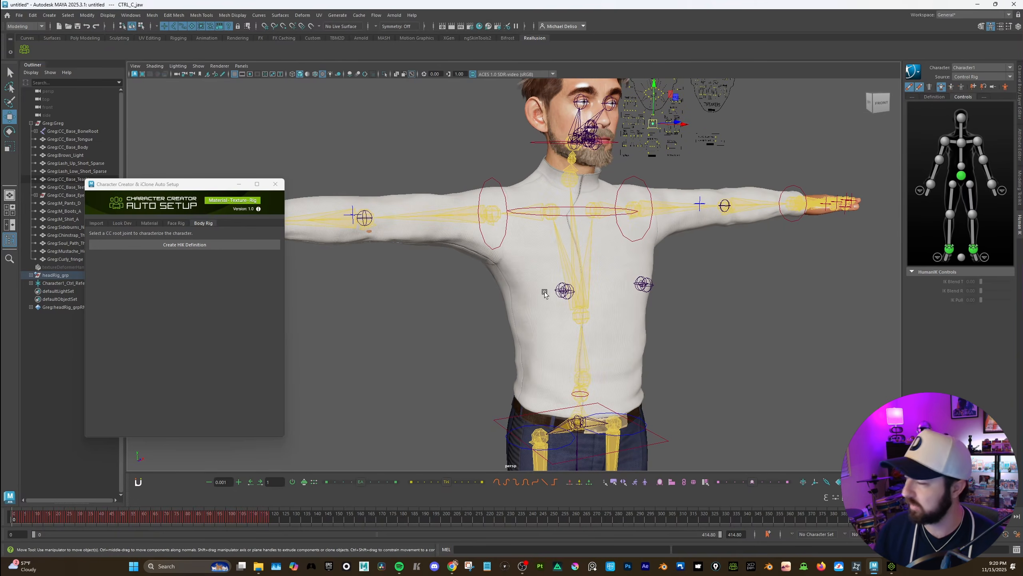
Hide the CC_Base_BoneRoot joint hierarchy
{"action": "left_click", "coordinate": [69, 132]}
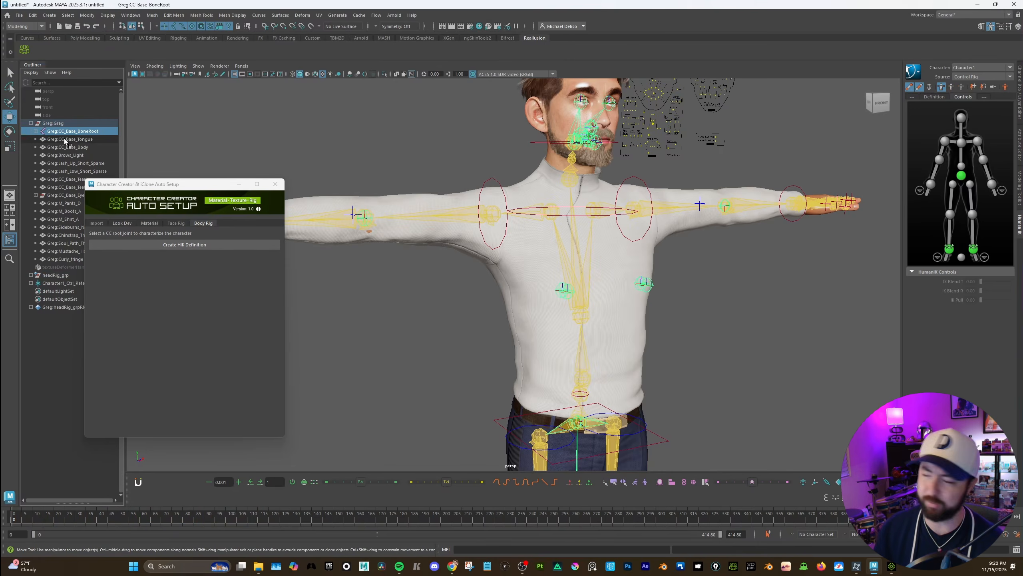
{"action": "key", "text": "ctrl+h"}
{"action": "scroll", "coordinate": [507, 195], "scroll_direction": "down", "scroll_amount": 5}
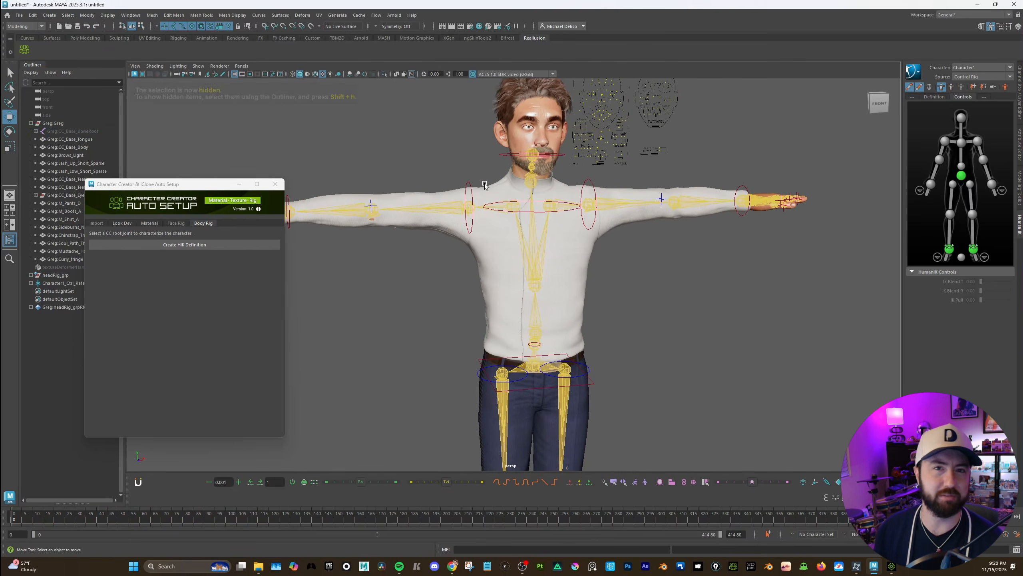
Try moving the character's left wrist with its HumanIK effector
{"action": "left_click_drag", "start_coordinate": [488, 133], "coordinate": [583, 260], "text": "alt"}
{"action": "scroll", "coordinate": [615, 222], "scroll_direction": "down", "scroll_amount": 4}
{"action": "left_click_drag", "start_coordinate": [615, 221], "coordinate": [658, 262], "text": "alt"}
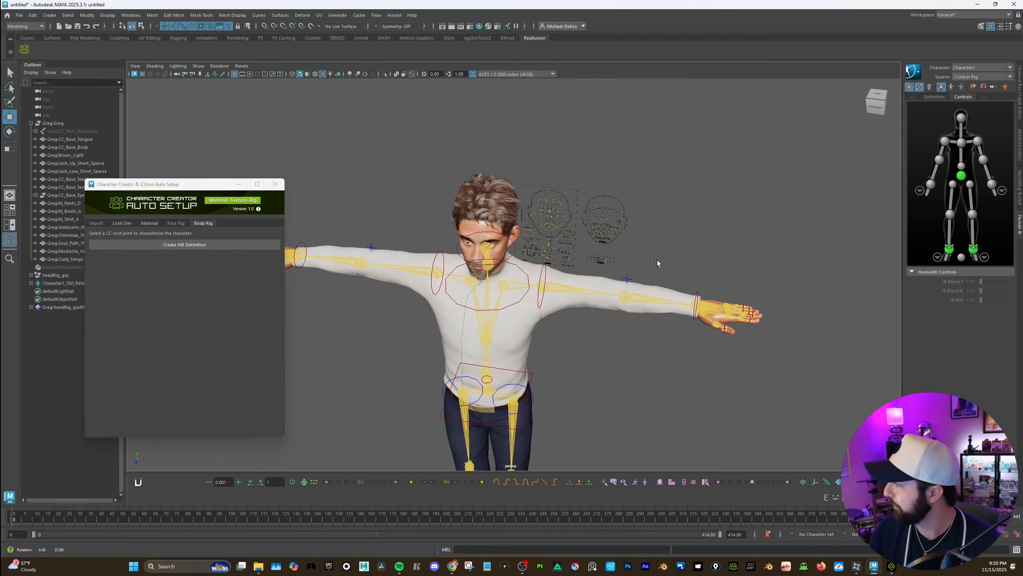
{"action": "left_click", "coordinate": [698, 288]}
{"action": "left_click_drag", "start_coordinate": [722, 304], "coordinate": [693, 304]}
Try rotating the character's left upper arm and undo the arm pose changes
{"action": "left_click", "coordinate": [543, 284]}
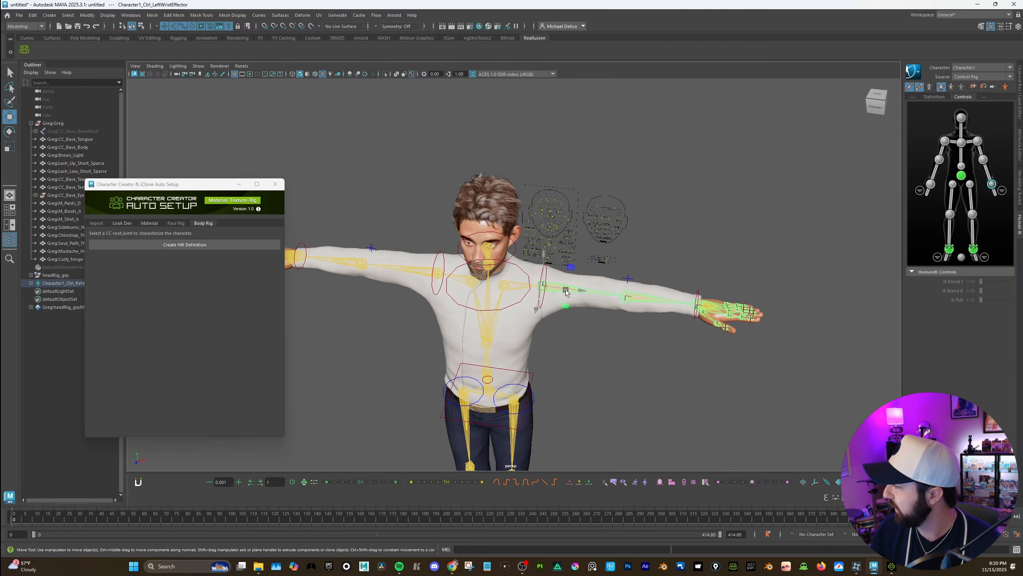
{"action": "key", "text": "e"}
{"action": "left_click_drag", "start_coordinate": [574, 262], "coordinate": [552, 311]}
{"action": "left_click", "coordinate": [611, 337]}
{"action": "left_click_drag", "start_coordinate": [612, 338], "coordinate": [641, 309], "text": "alt"}
{"action": "key", "text": "ctrl+z"}
{"action": "key", "text": "ctrl+z"}
{"action": "key", "text": "ctrl+z"}
{"action": "key", "text": "ctrl+z"}
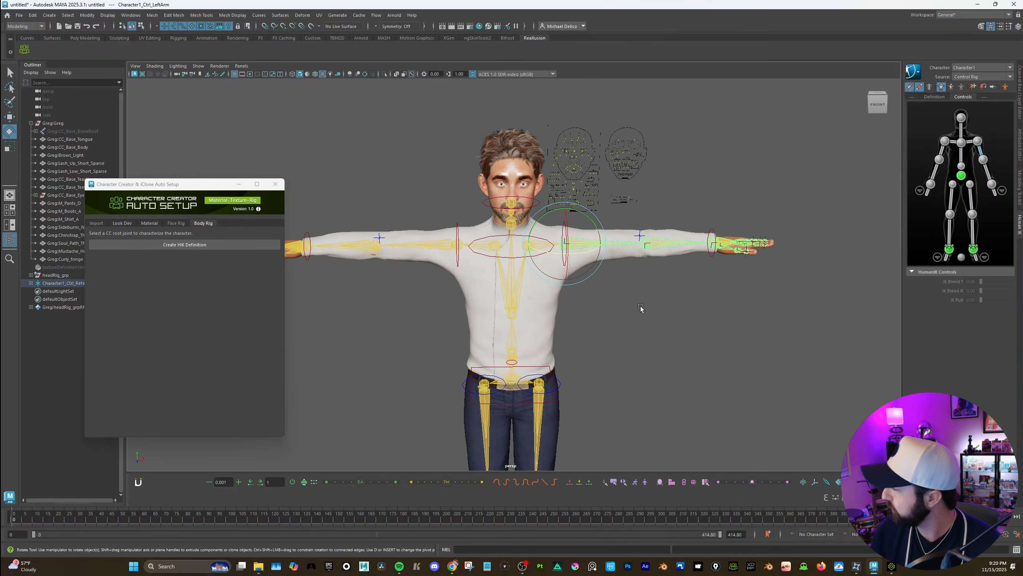
Try the Stick look for the HumanIK control rig
{"action": "left_click", "coordinate": [920, 69]}
{"action": "mouse_move", "coordinate": [948, 99]}
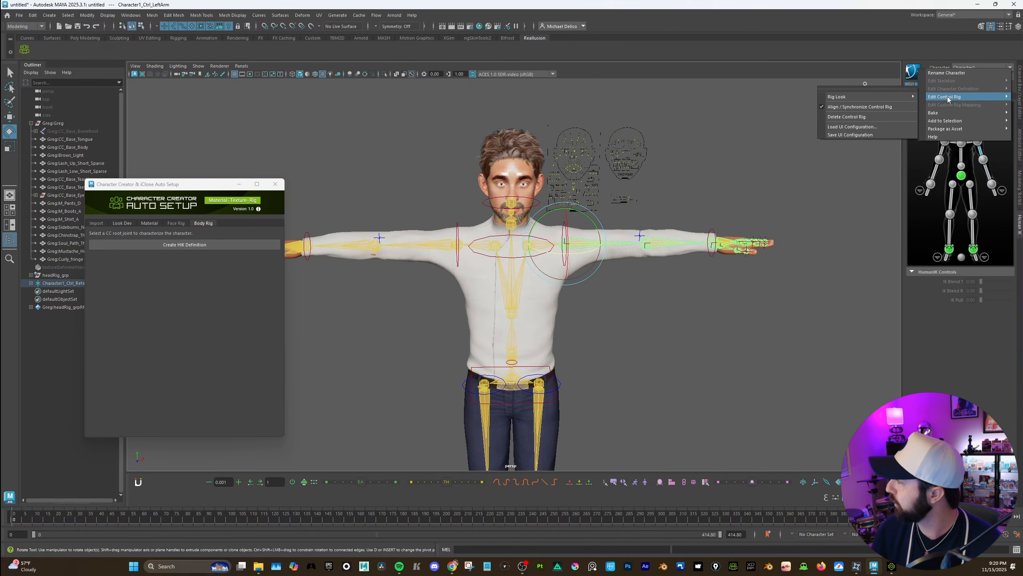
{"action": "mouse_move", "coordinate": [875, 100]}
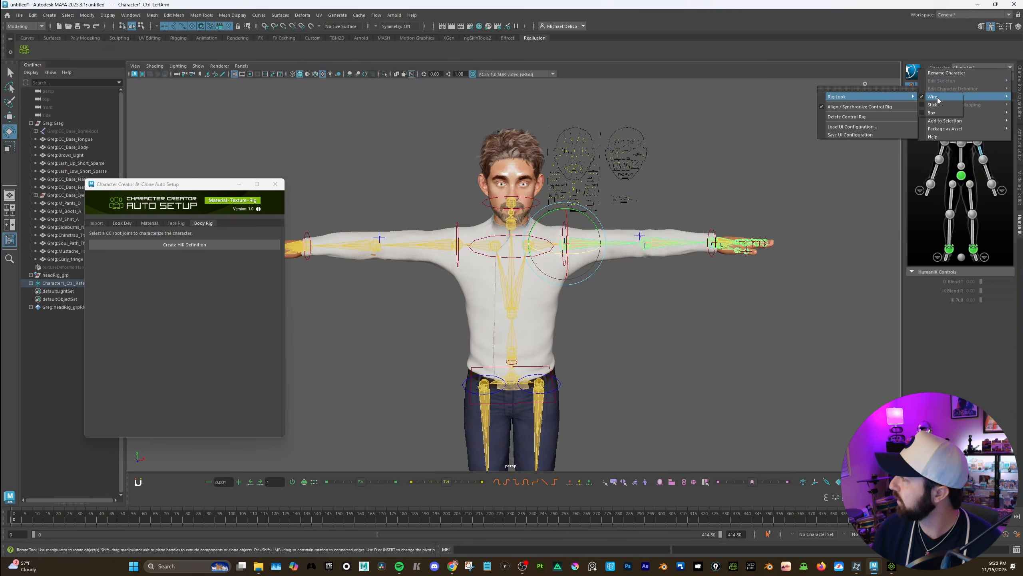
{"action": "left_click", "coordinate": [933, 104]}
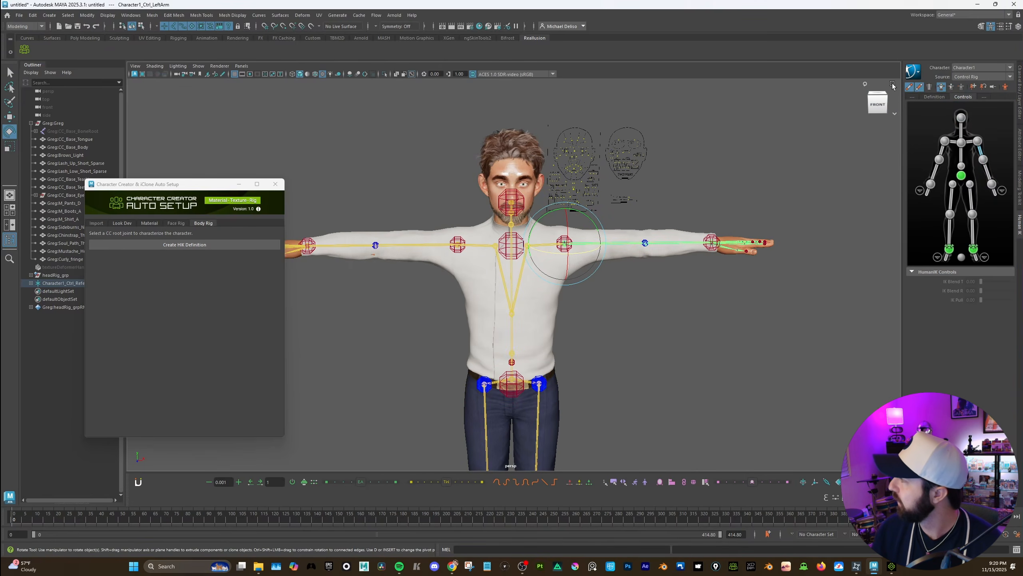
Set the look of the HumanIK control rig to Box
{"action": "left_click", "coordinate": [914, 71]}
{"action": "mouse_move", "coordinate": [942, 101]}
{"action": "mouse_move", "coordinate": [866, 101]}
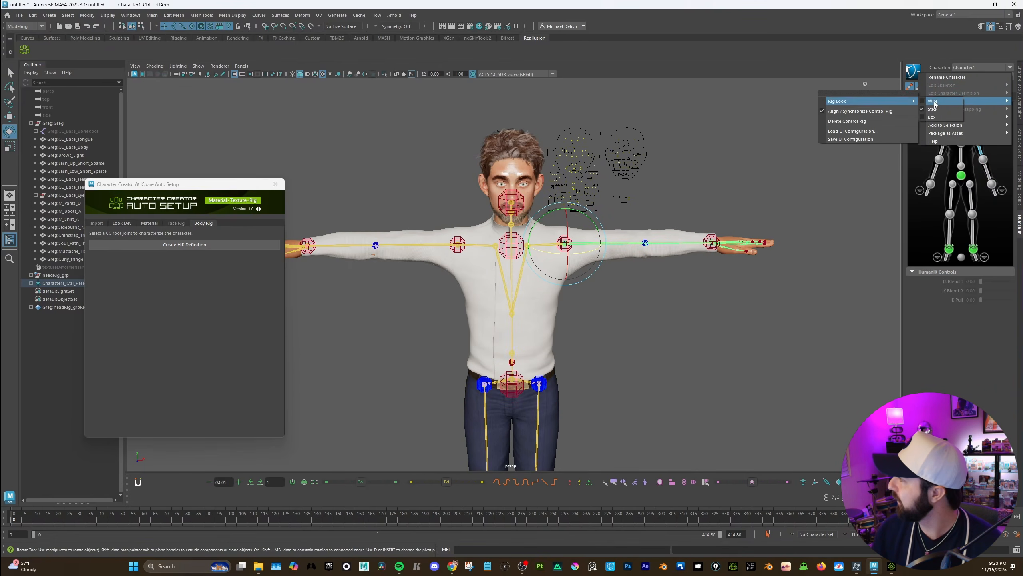
{"action": "left_click", "coordinate": [934, 102]}
{"action": "scroll", "coordinate": [829, 161], "scroll_direction": "up", "scroll_amount": 3}
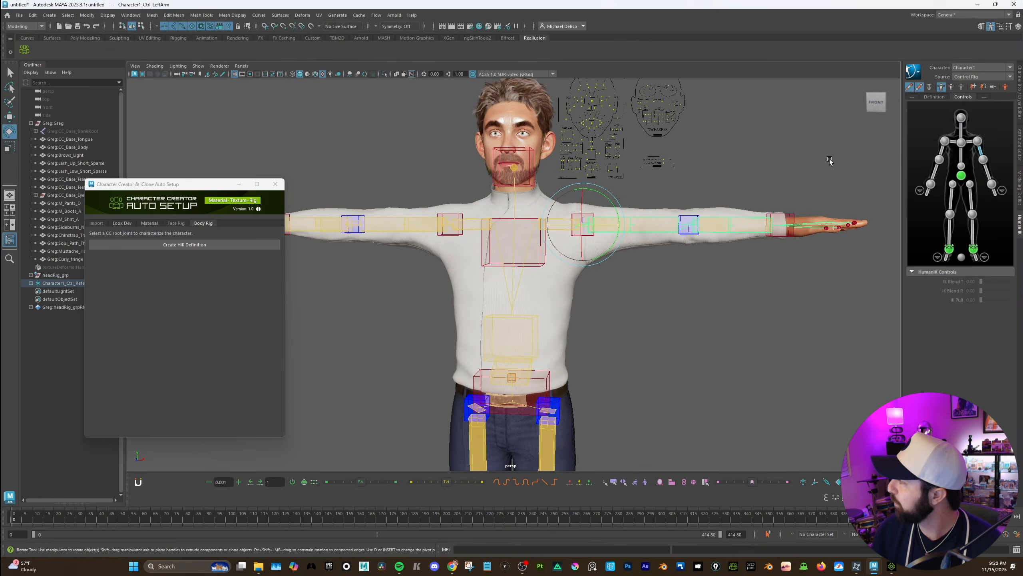
Switch the look of the HumanIK control rig from Box to the bone-and-circle style
{"action": "scroll", "coordinate": [524, 297], "scroll_direction": "up", "scroll_amount": 3}
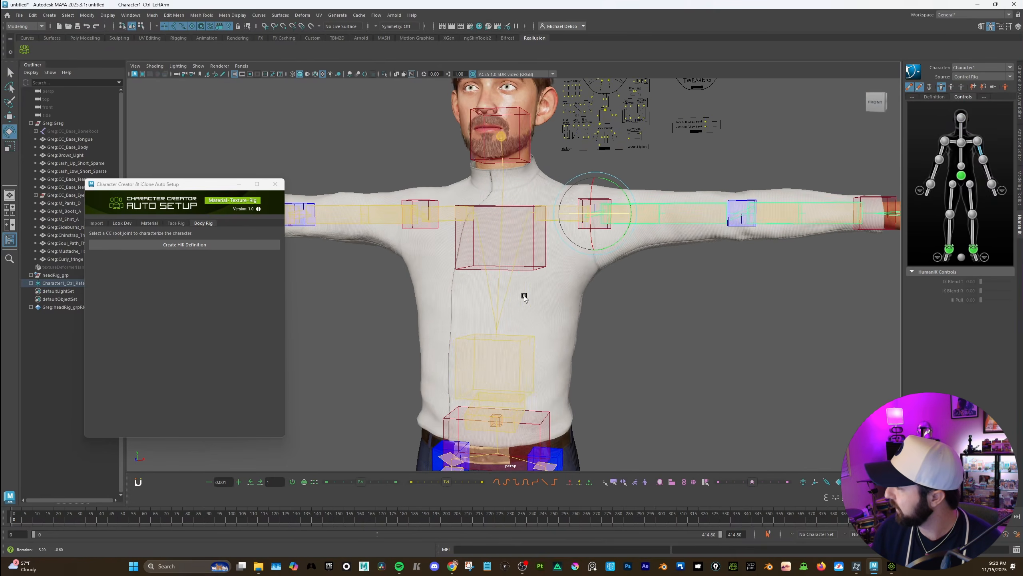
{"action": "left_click", "coordinate": [512, 297]}
{"action": "left_click", "coordinate": [506, 290]}
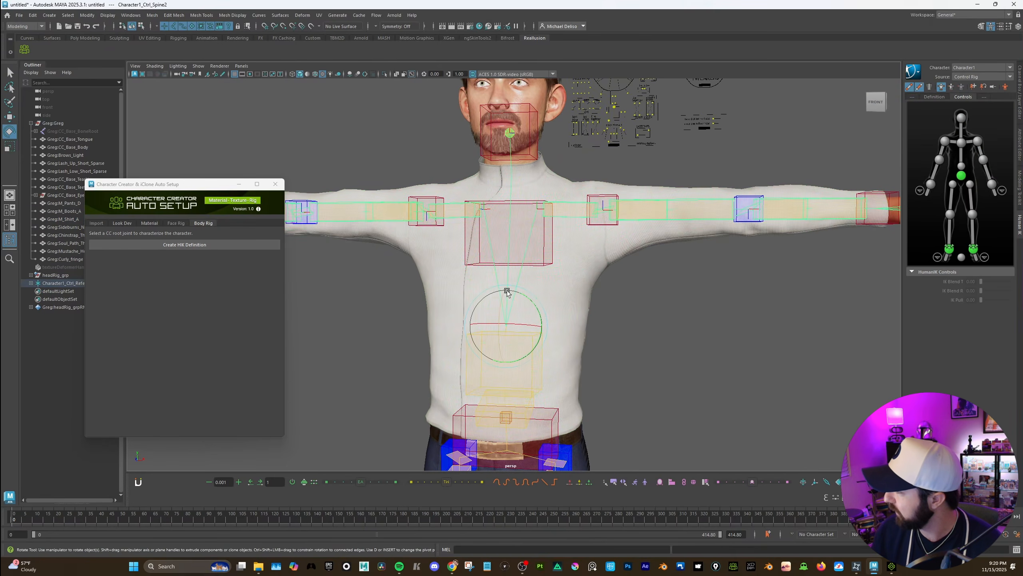
{"action": "middle_click_drag", "start_coordinate": [560, 274], "coordinate": [564, 265], "text": "alt"}
{"action": "left_click", "coordinate": [917, 74]}
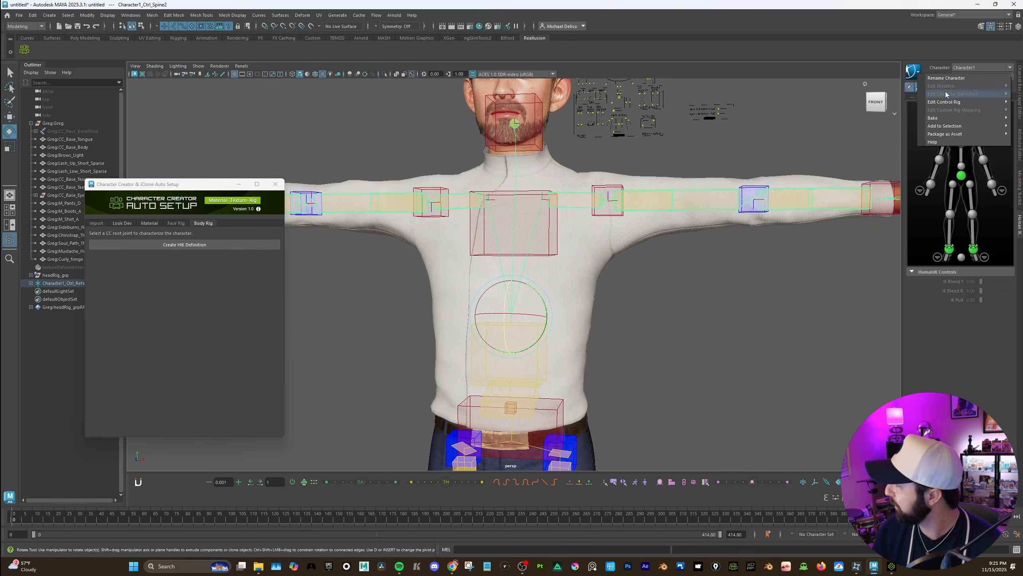
{"action": "mouse_move", "coordinate": [943, 102]}
{"action": "mouse_move", "coordinate": [865, 106]}
{"action": "left_click", "coordinate": [934, 103]}
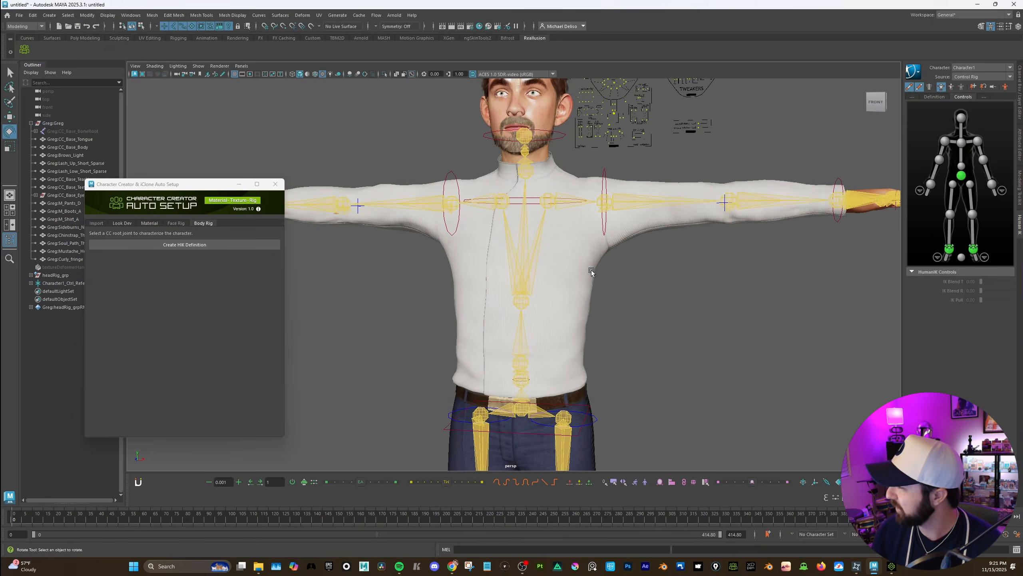
Examine the restyled control rig by selecting the upper spine bone, the left shoulder effector and the hips effector
{"action": "left_click", "coordinate": [518, 248]}
{"action": "left_click", "coordinate": [544, 258]}
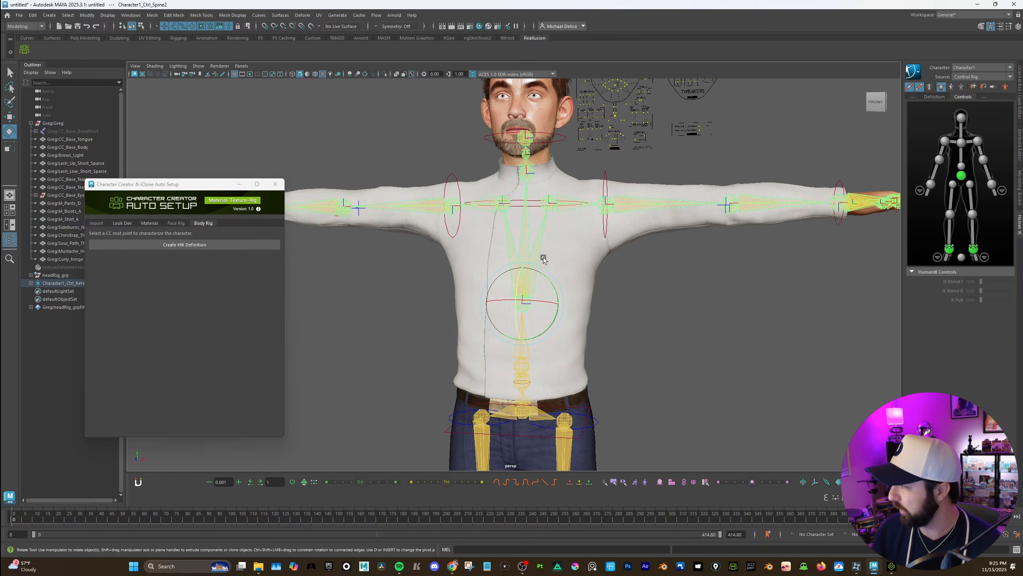
{"action": "scroll", "coordinate": [518, 305], "scroll_direction": "up", "scroll_amount": 2}
{"action": "scroll", "coordinate": [518, 305], "scroll_direction": "down", "scroll_amount": 5}
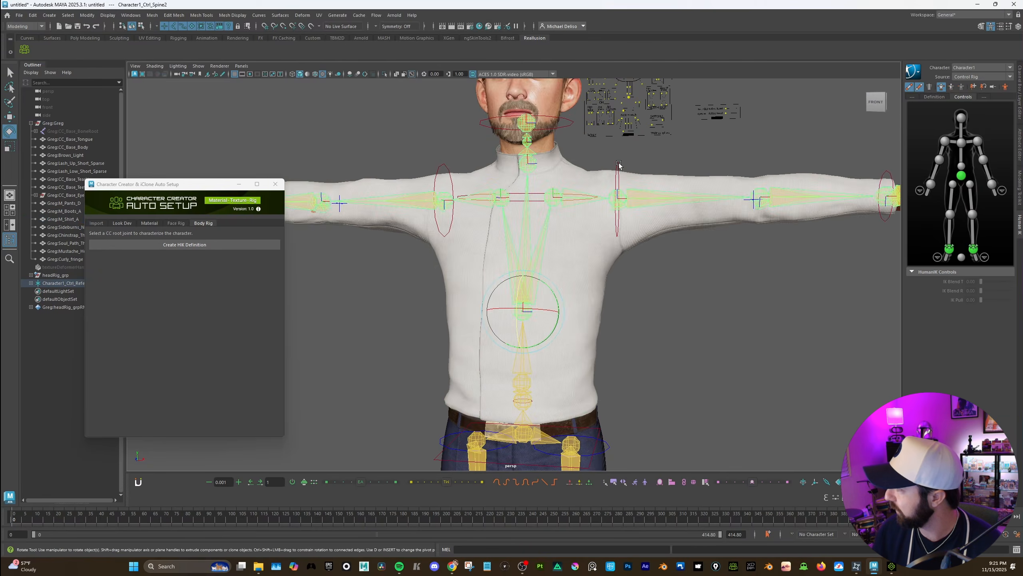
{"action": "left_click", "coordinate": [567, 243]}
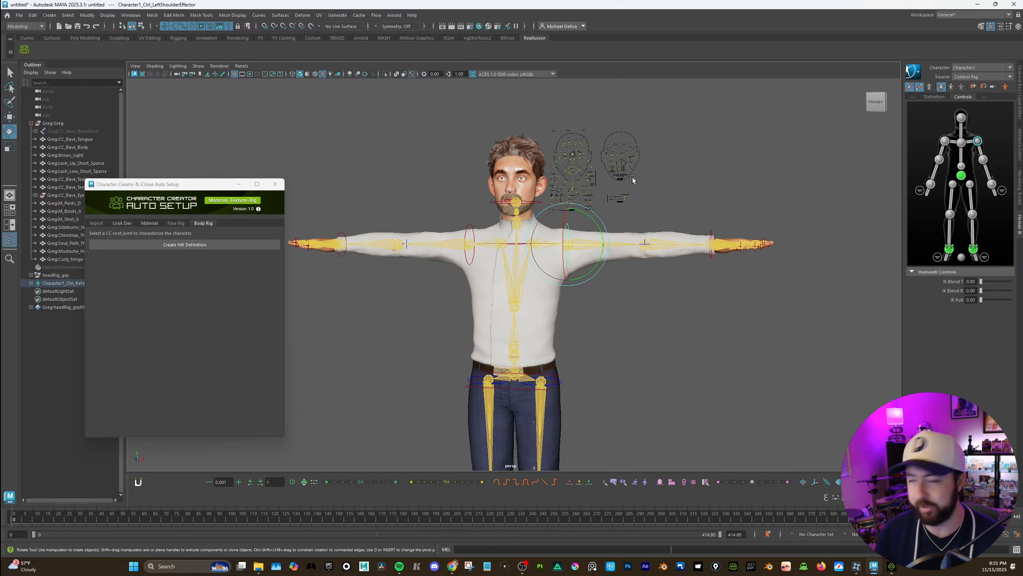
{"action": "scroll", "coordinate": [609, 147], "scroll_direction": "down", "scroll_amount": 4}
{"action": "left_click", "coordinate": [530, 341]}
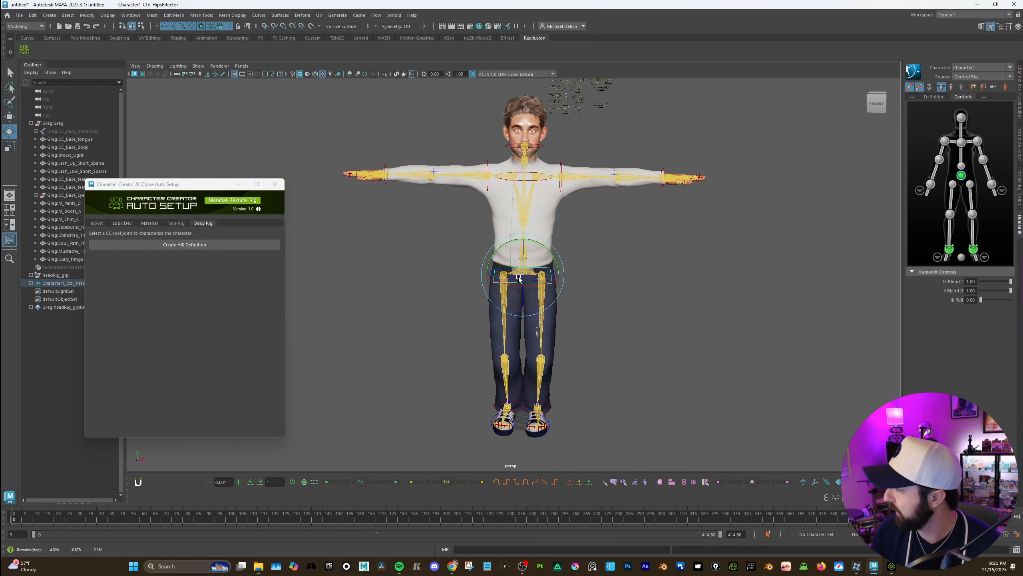
{"action": "scroll", "coordinate": [562, 263], "scroll_direction": "up", "scroll_amount": 5}
{"action": "left_click", "coordinate": [629, 245]}
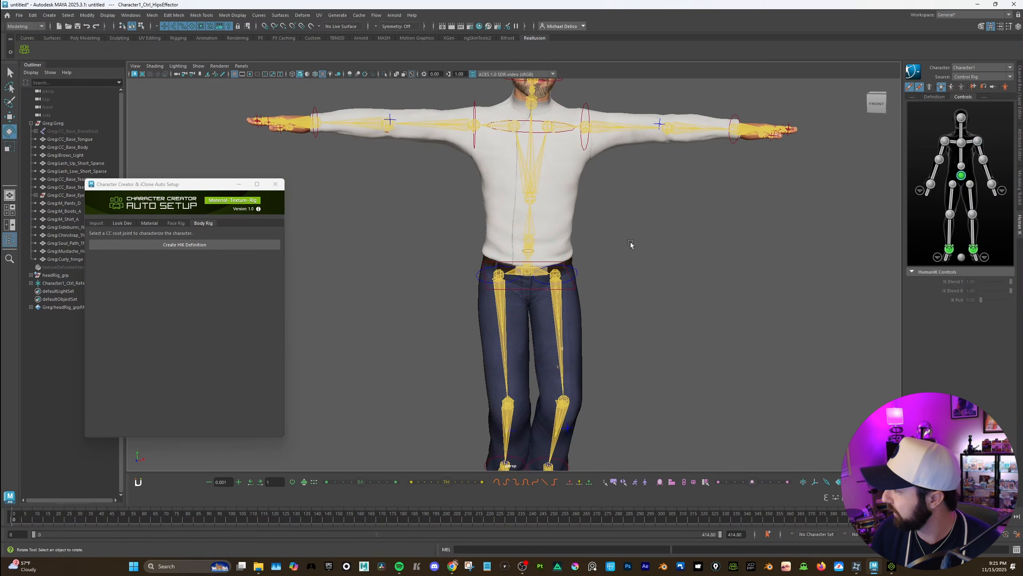
Rotate the character's spine controls so the upper body bends forward and twists
{"action": "left_click", "coordinate": [529, 237]}
{"action": "left_click_drag", "start_coordinate": [529, 236], "coordinate": [523, 241]}
{"action": "left_click", "coordinate": [590, 225]}
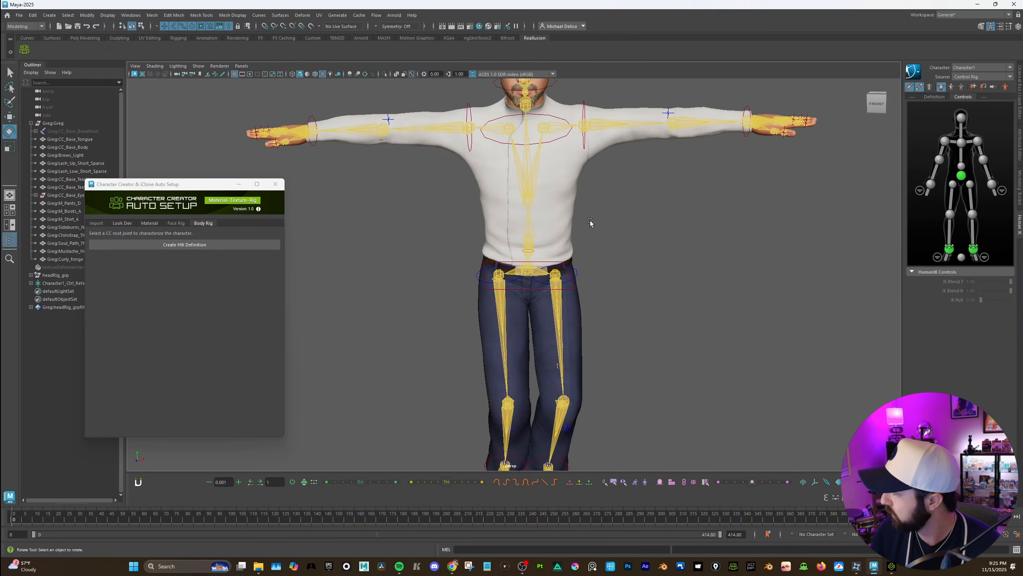
{"action": "left_click", "coordinate": [529, 175]}
{"action": "scroll", "coordinate": [588, 280], "scroll_direction": "up", "scroll_amount": 5}
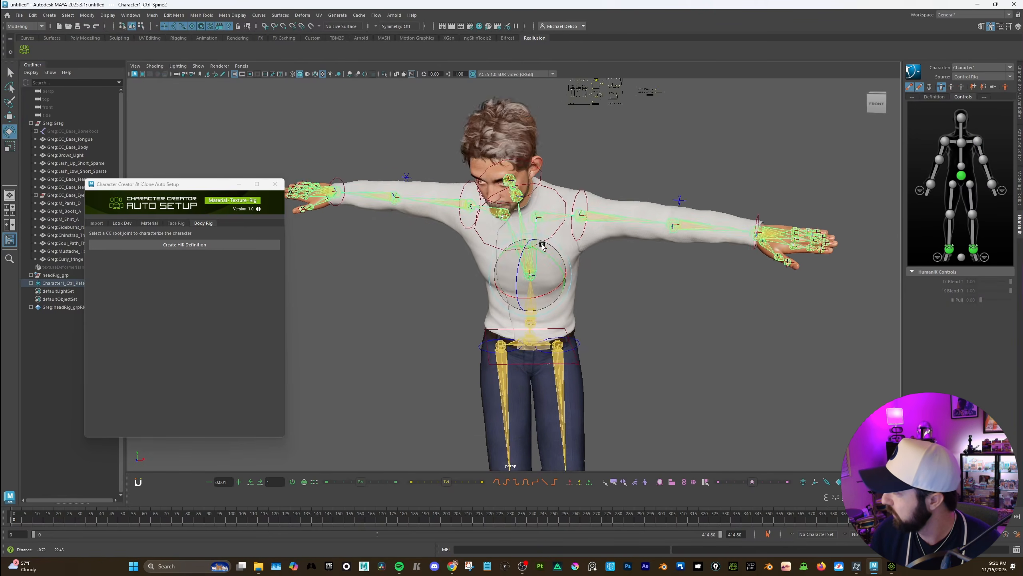
Rotate the character's neck and head to raise the face and look ahead
{"action": "scroll", "coordinate": [588, 280], "scroll_direction": "up", "scroll_amount": 3}
{"action": "left_click", "coordinate": [467, 197]}
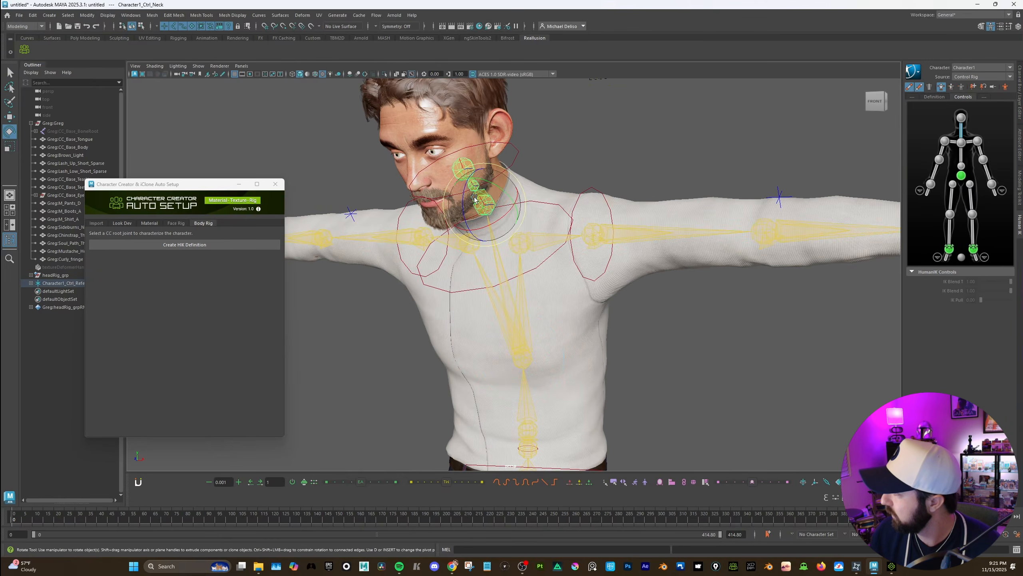
{"action": "left_click_drag", "start_coordinate": [467, 197], "coordinate": [483, 160]}
{"action": "left_click", "coordinate": [485, 162]}
{"action": "middle_click_drag", "start_coordinate": [483, 160], "coordinate": [532, 247], "text": "alt"}
{"action": "left_click_drag", "start_coordinate": [532, 247], "coordinate": [588, 301], "text": "alt"}
{"action": "scroll", "coordinate": [580, 237], "scroll_direction": "up", "scroll_amount": 1}
Reposition the whole face GUI board beside the character's head and deselect it
{"action": "left_click", "coordinate": [591, 236]}
{"action": "key", "text": "w"}
{"action": "middle_click_drag", "start_coordinate": [588, 301], "coordinate": [583, 238], "text": "alt"}
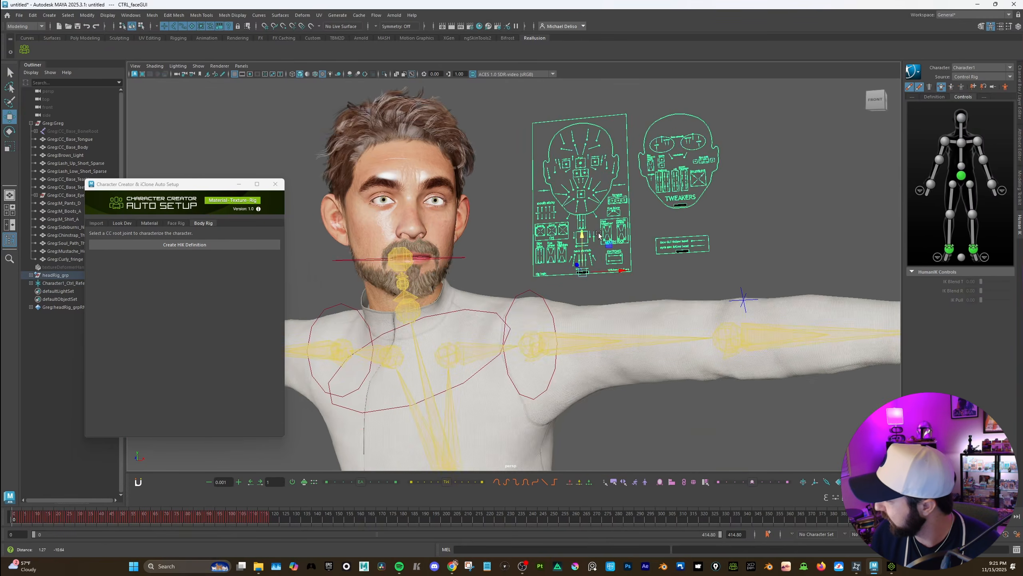
{"action": "left_click_drag", "start_coordinate": [582, 238], "coordinate": [561, 257], "text": "alt"}
{"action": "scroll", "coordinate": [561, 257], "scroll_direction": "down", "scroll_amount": 3}
{"action": "left_click_drag", "start_coordinate": [492, 321], "coordinate": [436, 334]}
{"action": "left_click_drag", "start_coordinate": [436, 333], "coordinate": [468, 322], "text": "alt"}
{"action": "right_click_drag", "start_coordinate": [468, 322], "coordinate": [612, 321], "text": "alt"}
{"action": "middle_click_drag", "start_coordinate": [614, 287], "coordinate": [636, 311], "text": "alt"}
{"action": "left_click", "coordinate": [628, 326]}
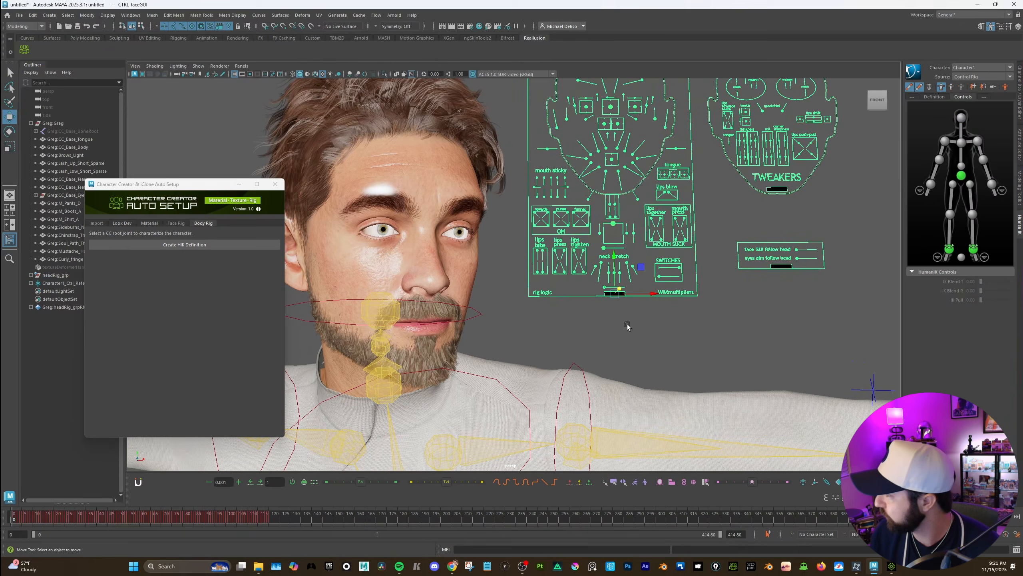
Adjust the character's right brow with the face GUI, raising its outer end with the brow raiseOut control
{"action": "left_click", "coordinate": [612, 223]}
{"action": "middle_click_drag", "start_coordinate": [616, 179], "coordinate": [619, 201], "text": "alt"}
{"action": "left_click", "coordinate": [607, 120]}
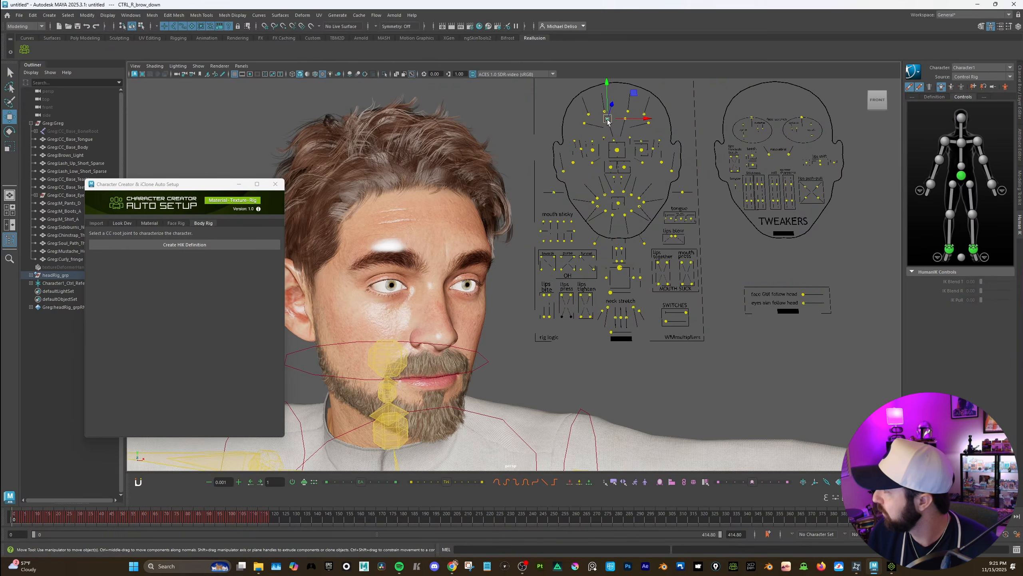
{"action": "right_click_drag", "start_coordinate": [607, 120], "coordinate": [576, 107], "text": "ctrl+shift"}
{"action": "left_click_drag", "start_coordinate": [618, 144], "coordinate": [623, 166]}
{"action": "left_click", "coordinate": [584, 123]}
{"action": "left_click", "coordinate": [612, 133]}
{"action": "left_click", "coordinate": [589, 114]}
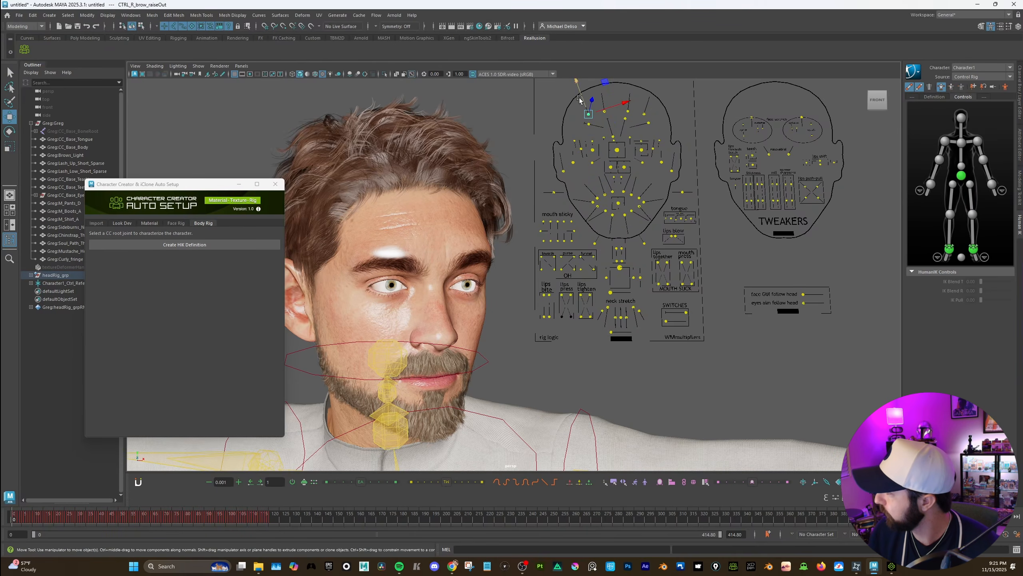
{"action": "left_click_drag", "start_coordinate": [579, 100], "coordinate": [578, 95]}
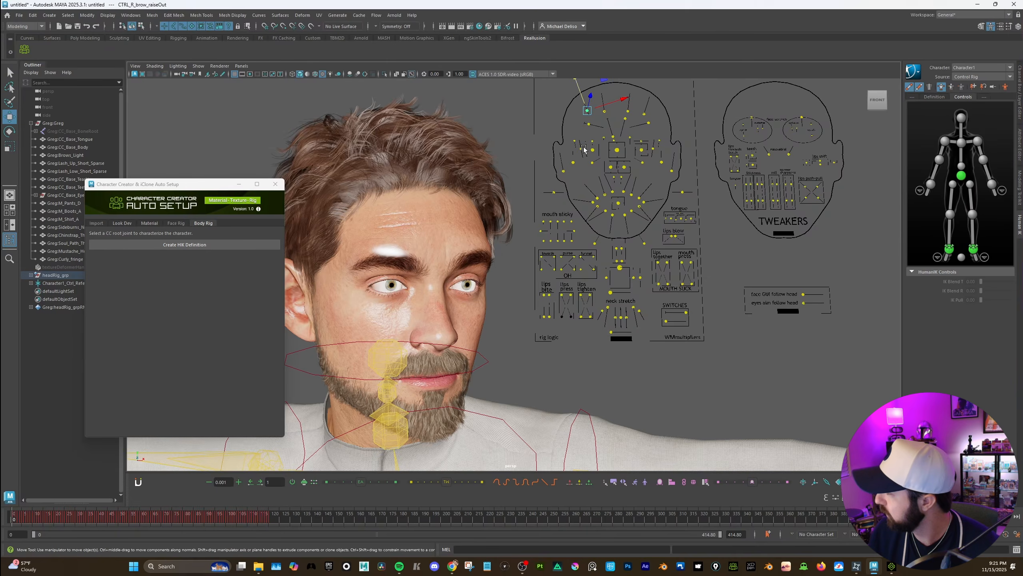
Adjust the right eye's blink, lid press and cheek raise controls in the face GUI
{"action": "left_click", "coordinate": [582, 148]}
{"action": "left_click_drag", "start_coordinate": [586, 172], "coordinate": [586, 173]}
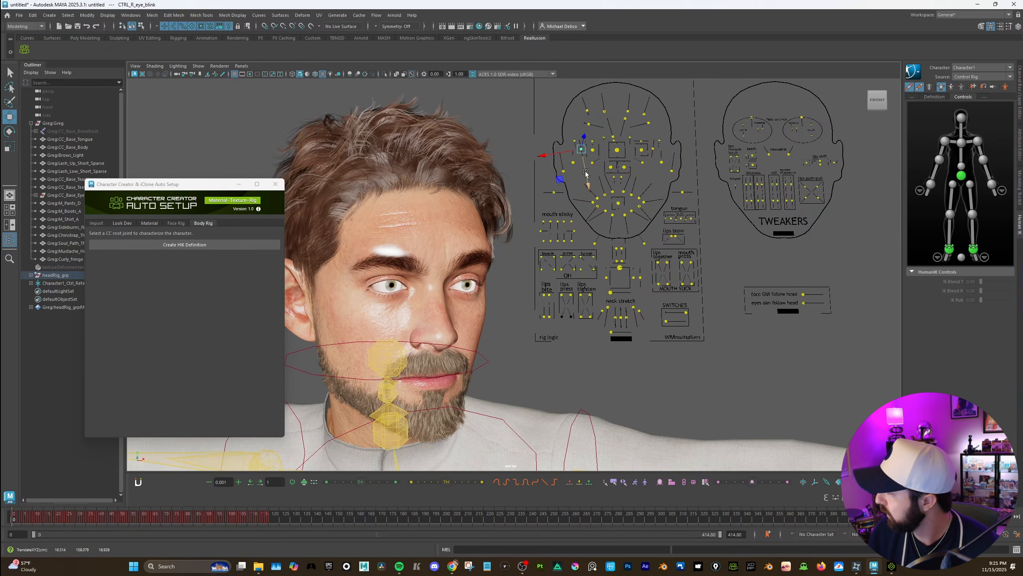
{"action": "left_click", "coordinate": [575, 144]}
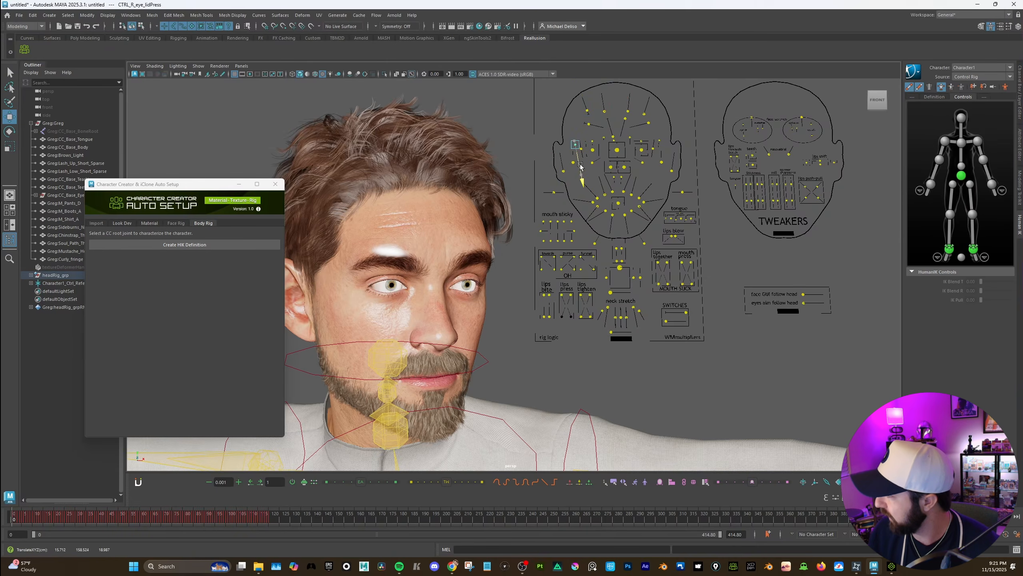
{"action": "left_click", "coordinate": [572, 162]}
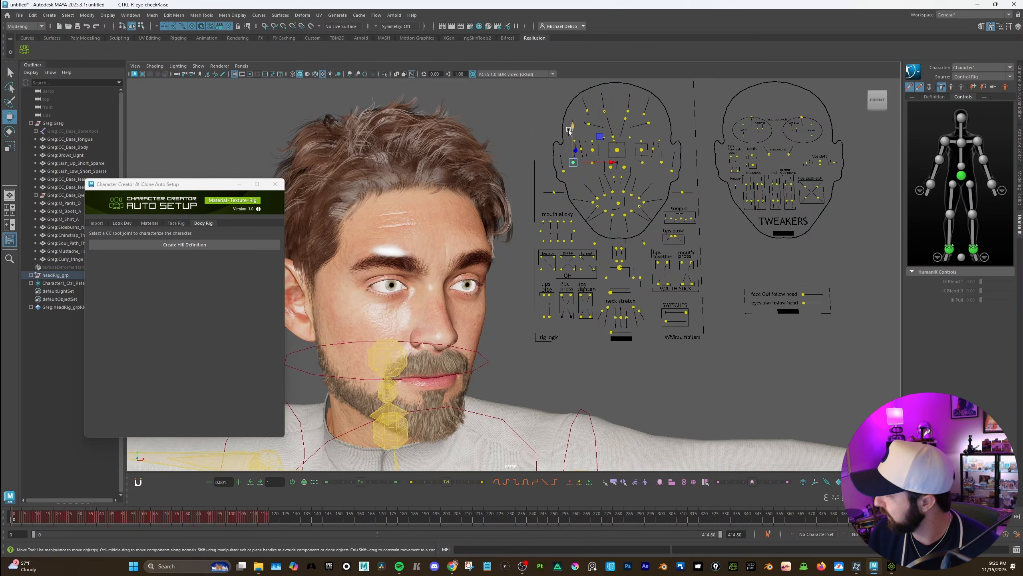
{"action": "left_click_drag", "start_coordinate": [569, 130], "coordinate": [619, 145]}
Adjust the left eye's lid press and cheek raise controls and select the right mouth dimple control
{"action": "left_click", "coordinate": [629, 117]}
{"action": "left_click", "coordinate": [660, 144]}
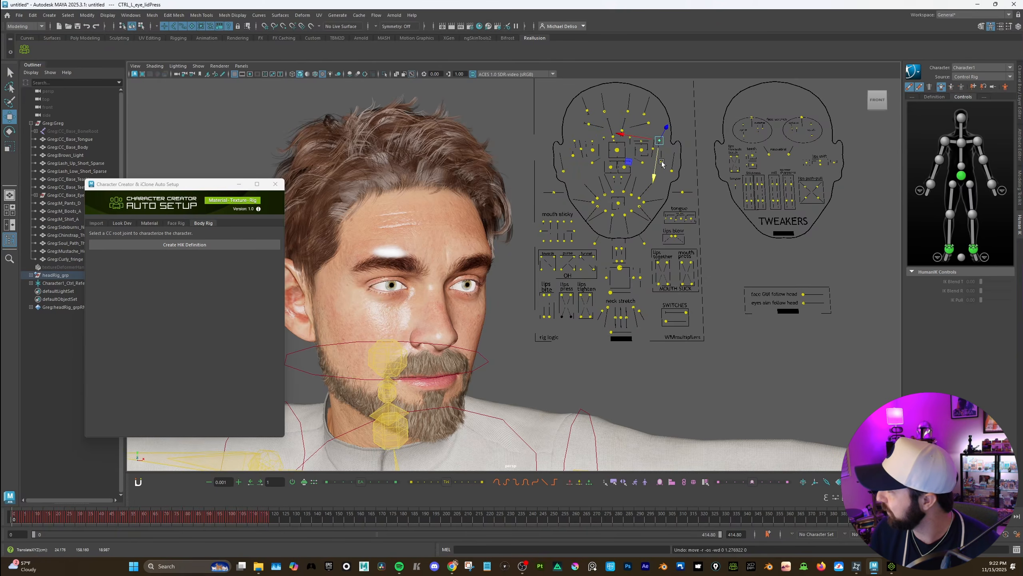
{"action": "left_click", "coordinate": [662, 162]}
{"action": "left_click_drag", "start_coordinate": [662, 143], "coordinate": [662, 138]}
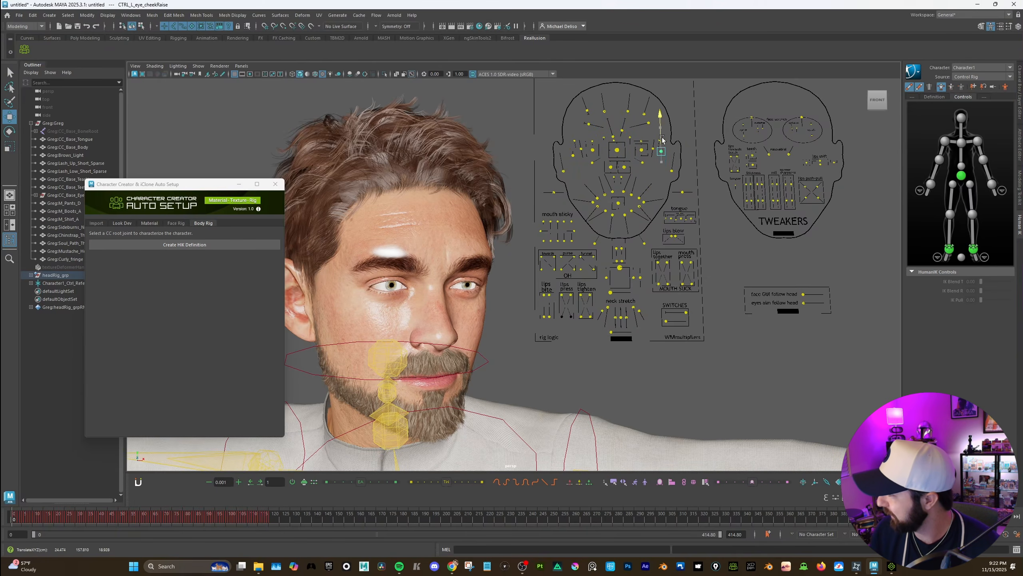
{"action": "middle_click_drag", "start_coordinate": [622, 201], "coordinate": [637, 184], "text": "alt"}
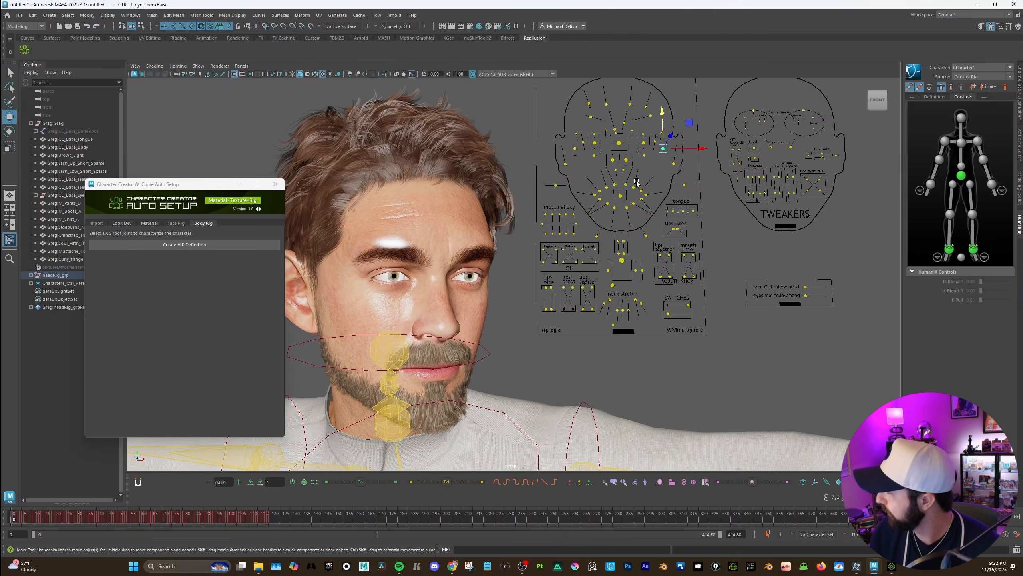
{"action": "left_click", "coordinate": [628, 181]}
{"action": "scroll", "coordinate": [627, 180], "scroll_direction": "down", "scroll_amount": 6}
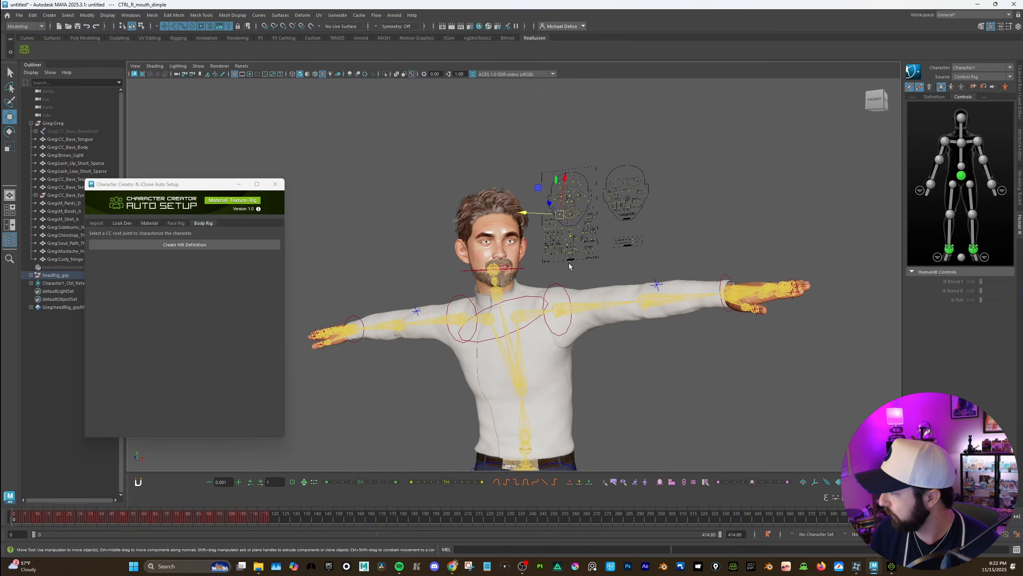
Pose the body in a crouched forward lean with both arms lowered, using the HumanIK controls
{"action": "left_click_drag", "start_coordinate": [556, 284], "coordinate": [593, 247], "text": "alt"}
{"action": "left_click", "coordinate": [536, 252]}
{"action": "key", "text": "e"}
{"action": "left_click", "coordinate": [500, 274]}
{"action": "key", "text": "w"}
{"action": "left_click", "coordinate": [511, 268]}
{"action": "key", "text": "e"}
{"action": "key", "text": "ctrl+z"}
{"action": "key", "text": "w"}
{"action": "left_click", "coordinate": [545, 244]}
{"action": "key", "text": "e"}
{"action": "key", "text": "w"}
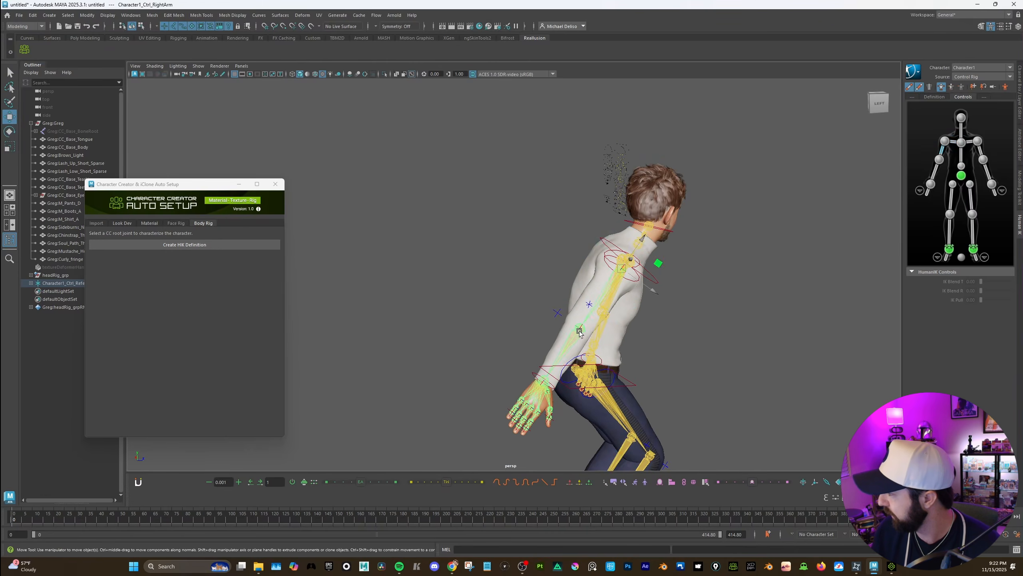
Rotate the character's right forearm to bend the elbow
{"action": "left_click", "coordinate": [578, 327]}
{"action": "key", "text": "e"}
{"action": "left_click_drag", "start_coordinate": [547, 318], "coordinate": [568, 358]}
{"action": "left_click_drag", "start_coordinate": [612, 314], "coordinate": [479, 329], "text": "alt"}
{"action": "middle_click_drag", "start_coordinate": [479, 330], "coordinate": [582, 343], "text": "alt"}
{"action": "mouse_move", "coordinate": [582, 343]}
{"action": "left_mouse_down", "text": "alt"}
{"action": "mouse_move", "coordinate": [562, 313]}
{"action": "mouse_move", "coordinate": [594, 329]}
{"action": "left_mouse_up", "text": "alt"}
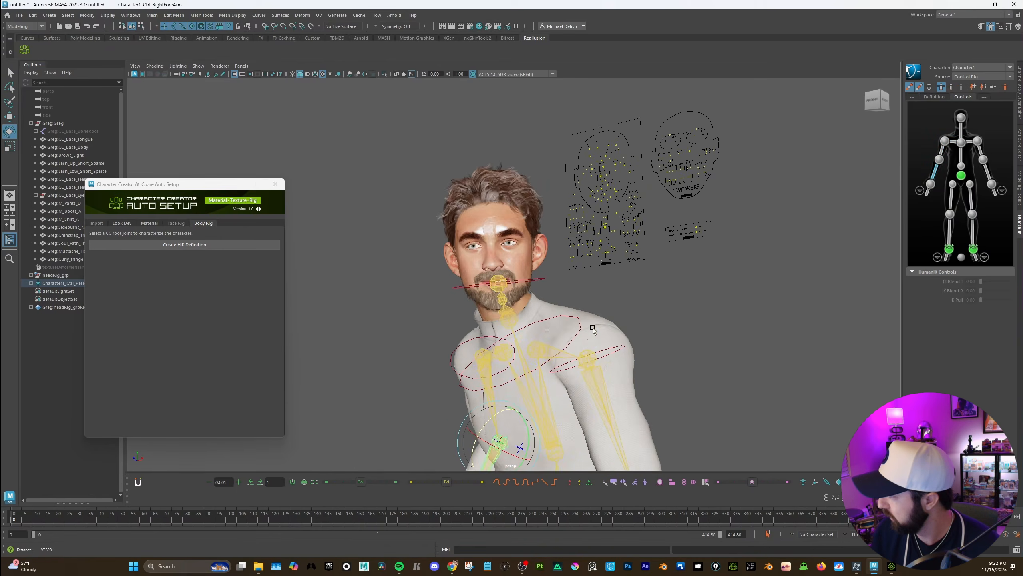
Move the central eye control in the face GUI to redirect the character's gaze
{"action": "middle_click_drag", "start_coordinate": [580, 230], "coordinate": [566, 252], "text": "alt"}
{"action": "right_click_drag", "start_coordinate": [566, 249], "coordinate": [683, 306], "text": "alt"}
{"action": "left_click", "coordinate": [644, 197]}
{"action": "key", "text": "w"}
{"action": "right_click_drag", "start_coordinate": [644, 197], "coordinate": [657, 205], "text": "alt"}
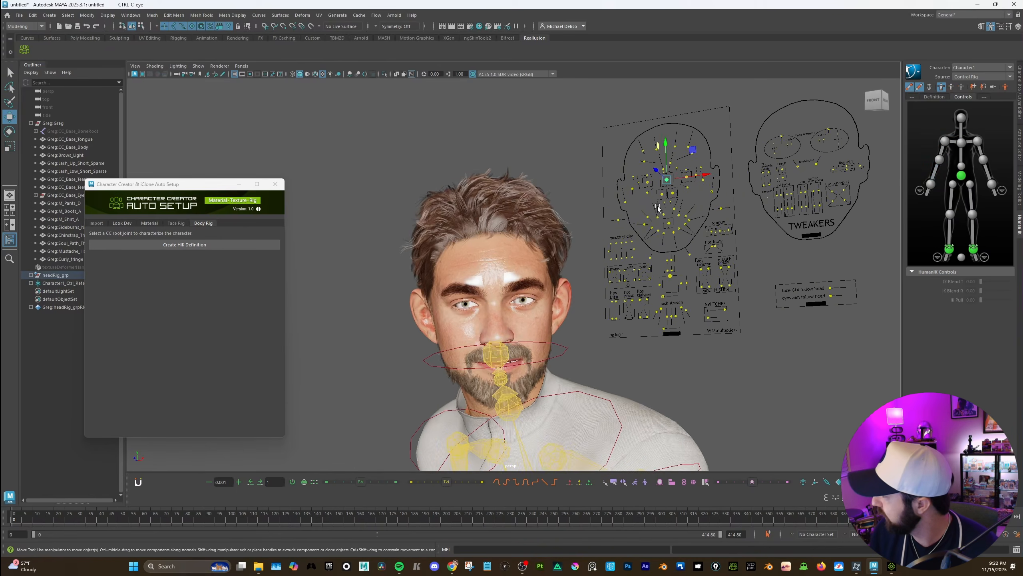
{"action": "middle_click_drag", "start_coordinate": [679, 181], "coordinate": [668, 181], "text": "alt"}
{"action": "right_click_drag", "start_coordinate": [669, 182], "coordinate": [682, 165], "text": "alt"}
{"action": "left_click_drag", "start_coordinate": [685, 155], "coordinate": [678, 155]}
{"action": "middle_click_drag", "start_coordinate": [557, 242], "coordinate": [566, 187], "text": "alt"}
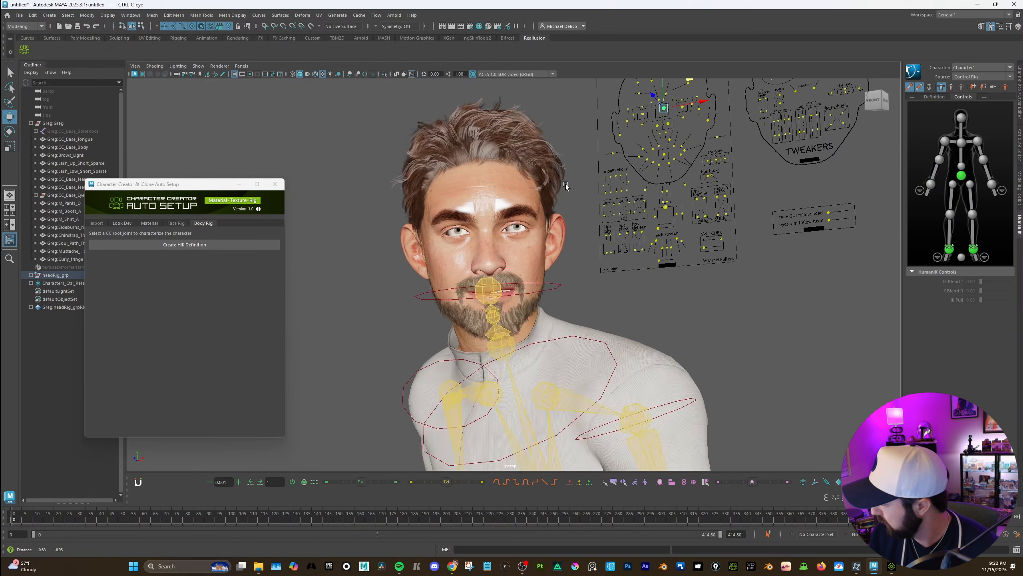
{"action": "right_click_drag", "start_coordinate": [566, 188], "coordinate": [520, 236], "text": "alt"}
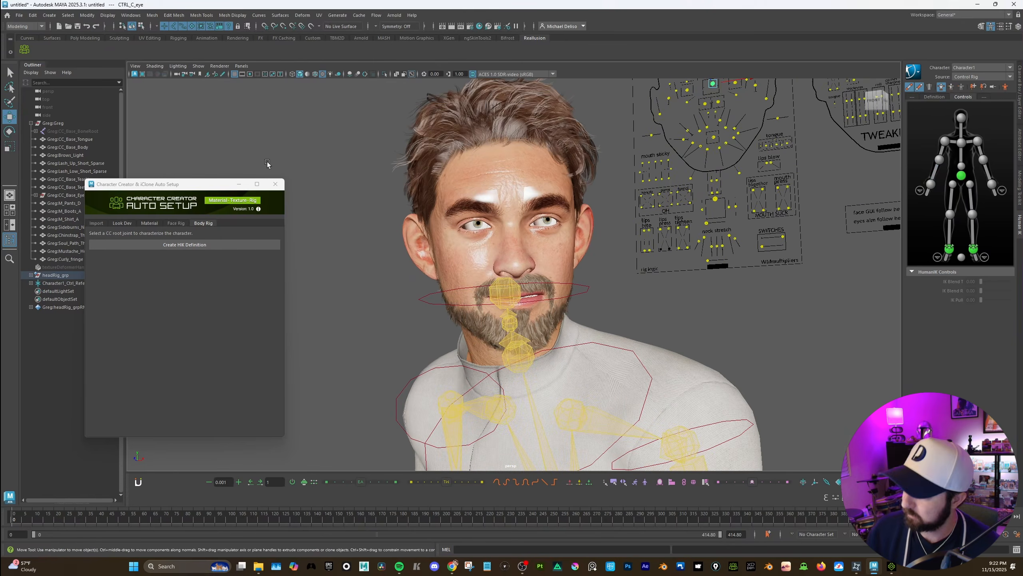
Reopen Auto Setup, load the fifth head light preset from Look Dev, and close the plugin window
{"action": "left_click", "coordinate": [275, 184]}
{"action": "right_click_drag", "start_coordinate": [307, 189], "coordinate": [343, 149], "text": "alt"}
{"action": "middle_click_drag", "start_coordinate": [343, 149], "coordinate": [348, 159], "text": "alt"}
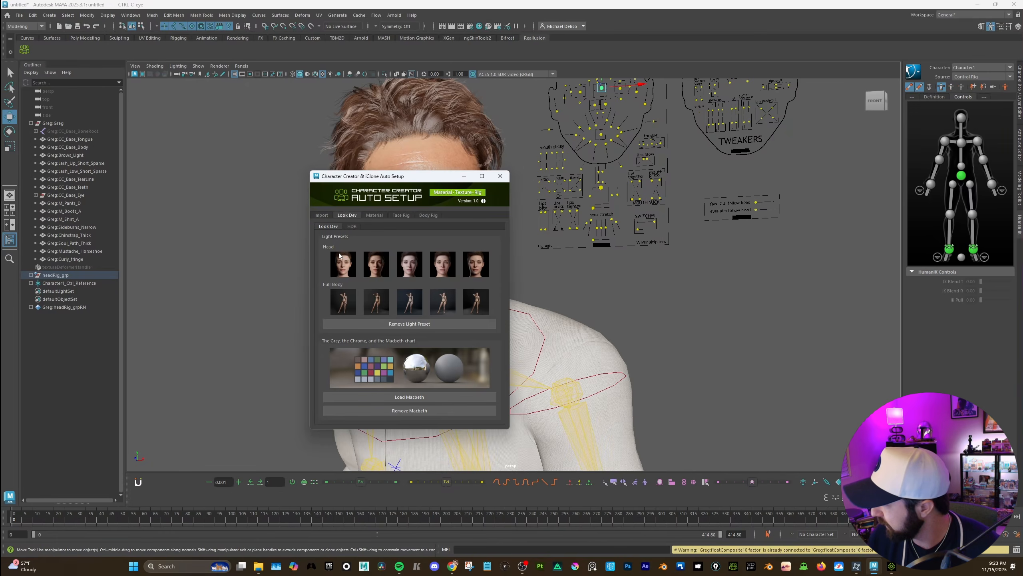
{"action": "left_click", "coordinate": [478, 263]}
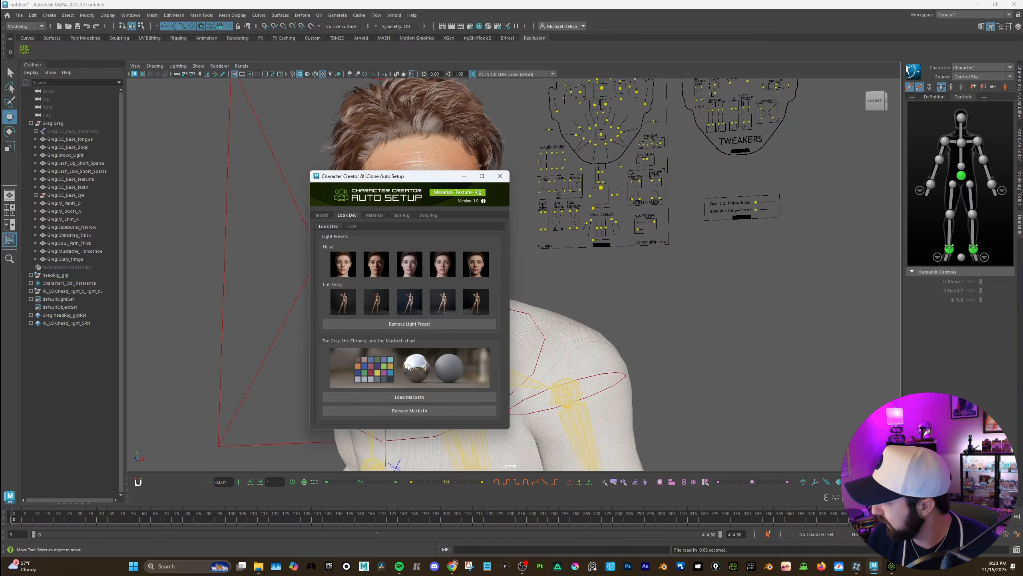
{"action": "left_click", "coordinate": [500, 176]}
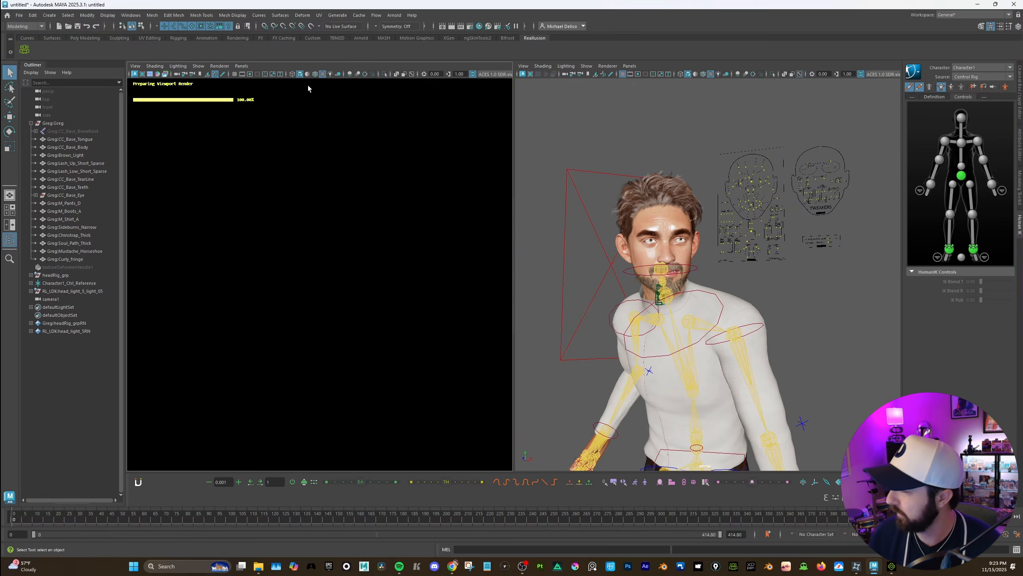